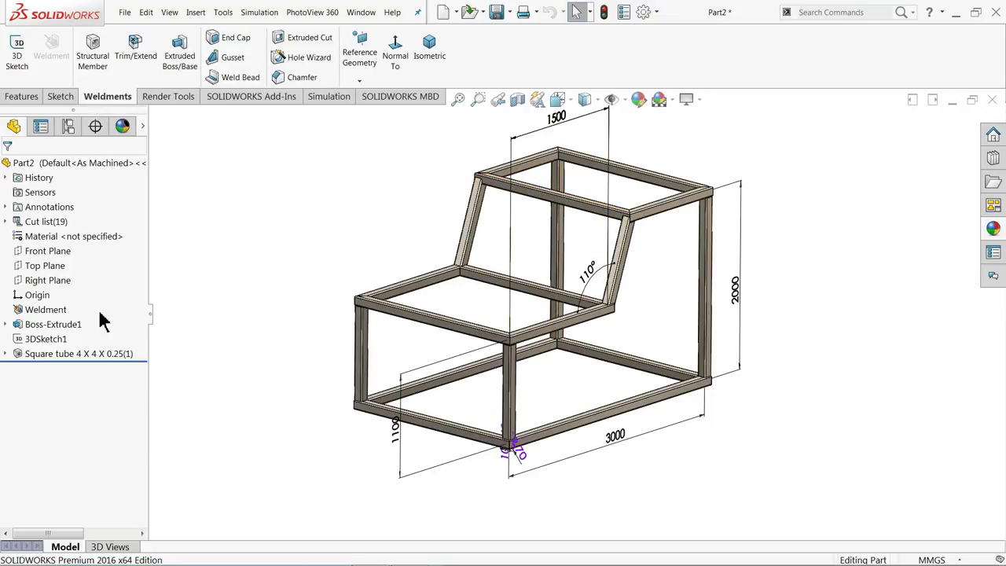
Step: Briefly show the hidden Boss-Extrude1 body, then hide it again so only the tubes remain
click(24, 330)
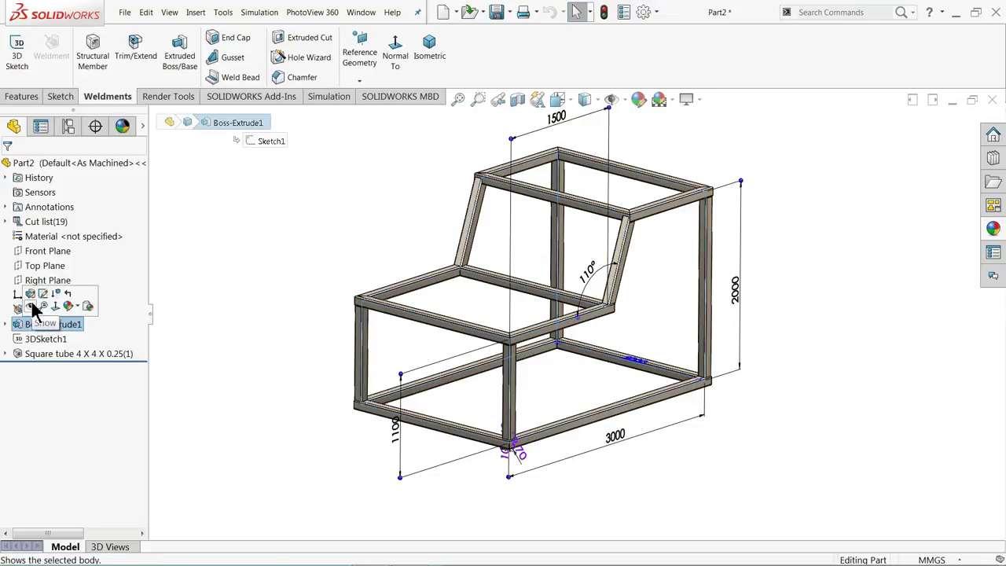
click(31, 300)
click(391, 224)
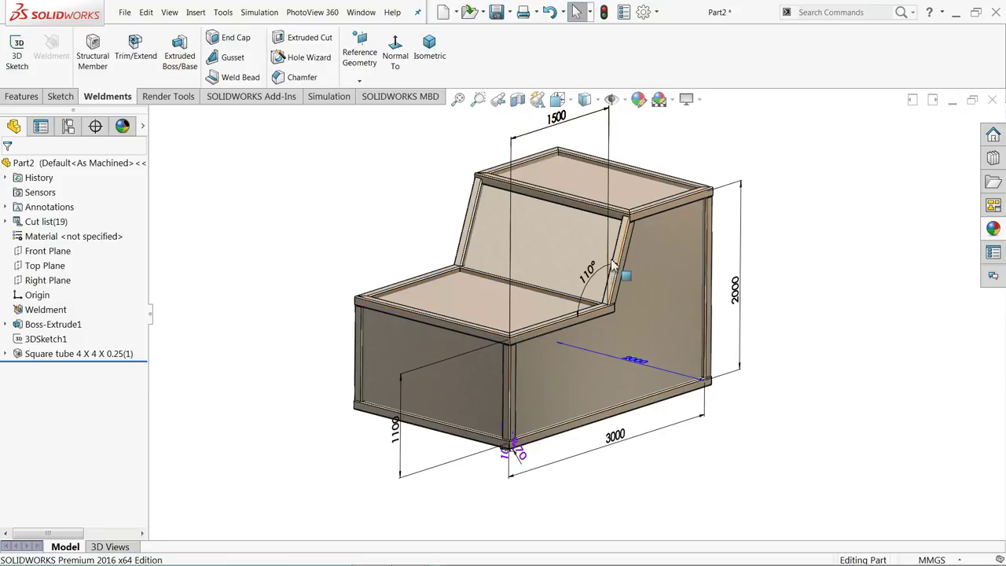
click(30, 324)
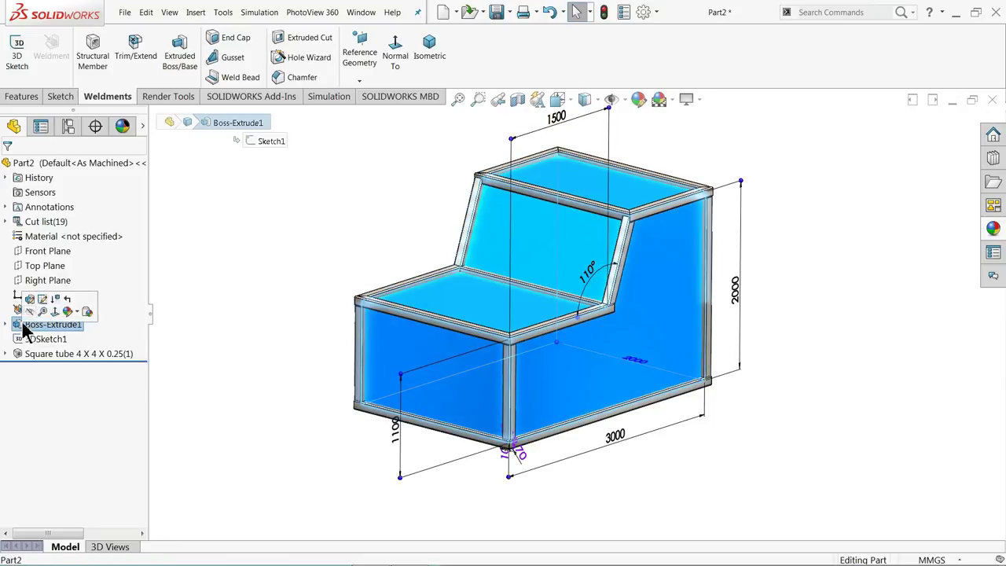
click(32, 314)
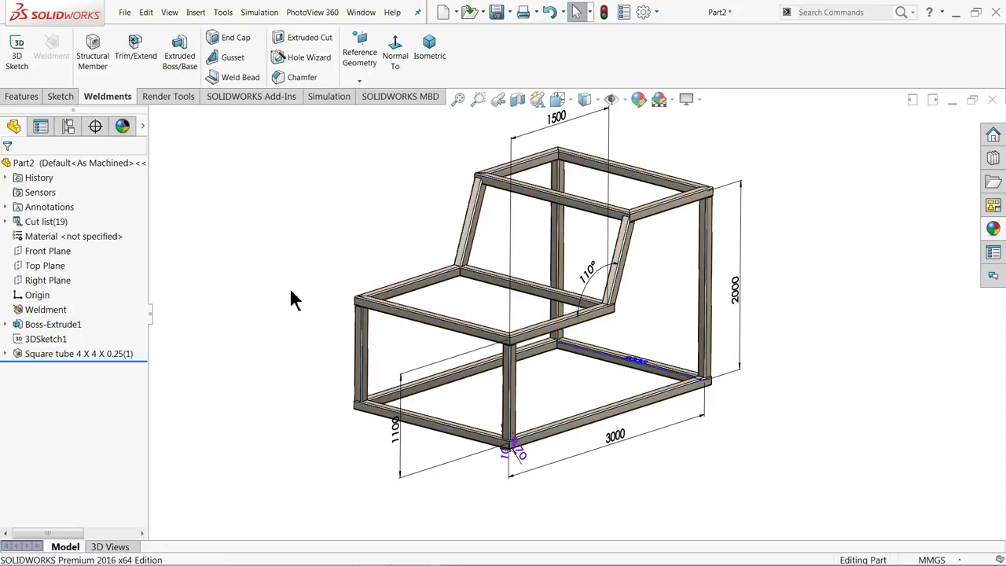
mouse_move(290, 299)
middle_down()
mouse_move(293, 264)
mouse_move(282, 303)
middle_up()
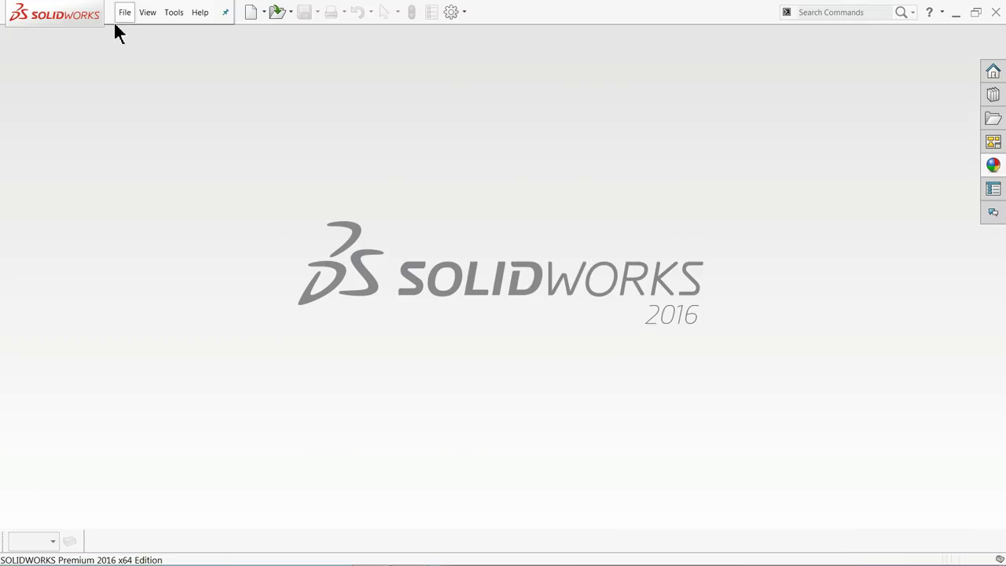
Step: Create a new Part document and apply the Plain White background scene
click(123, 16)
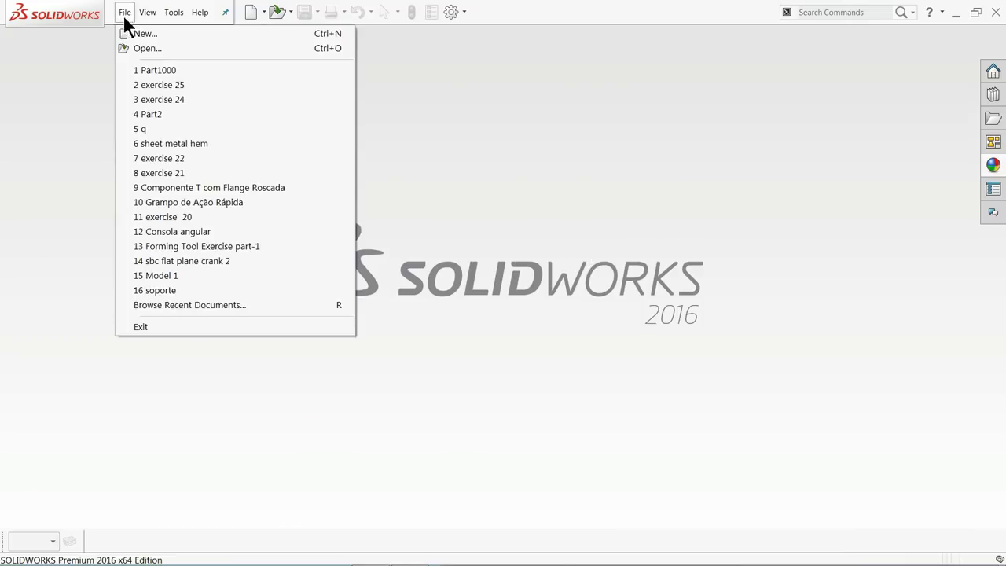
click(139, 34)
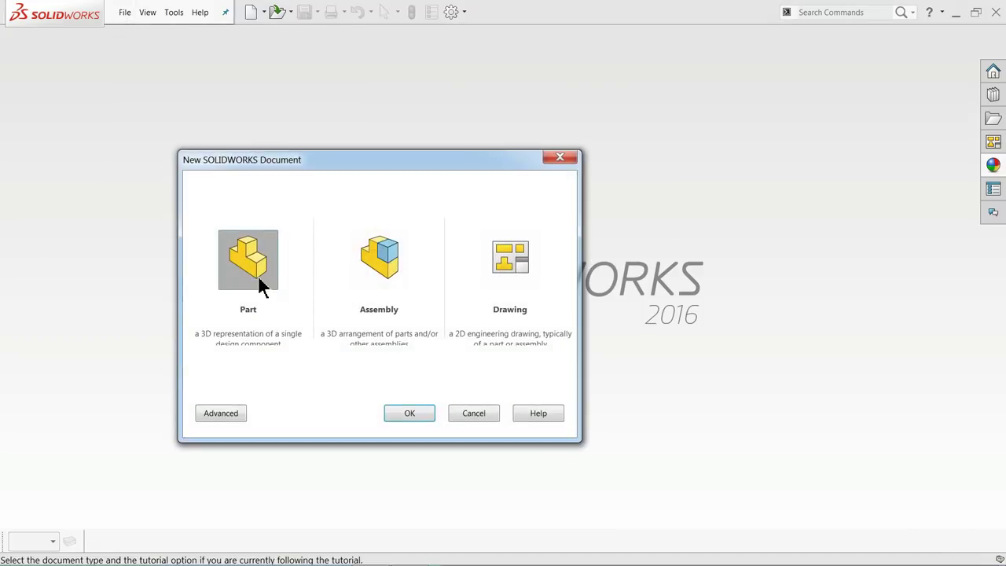
click(410, 413)
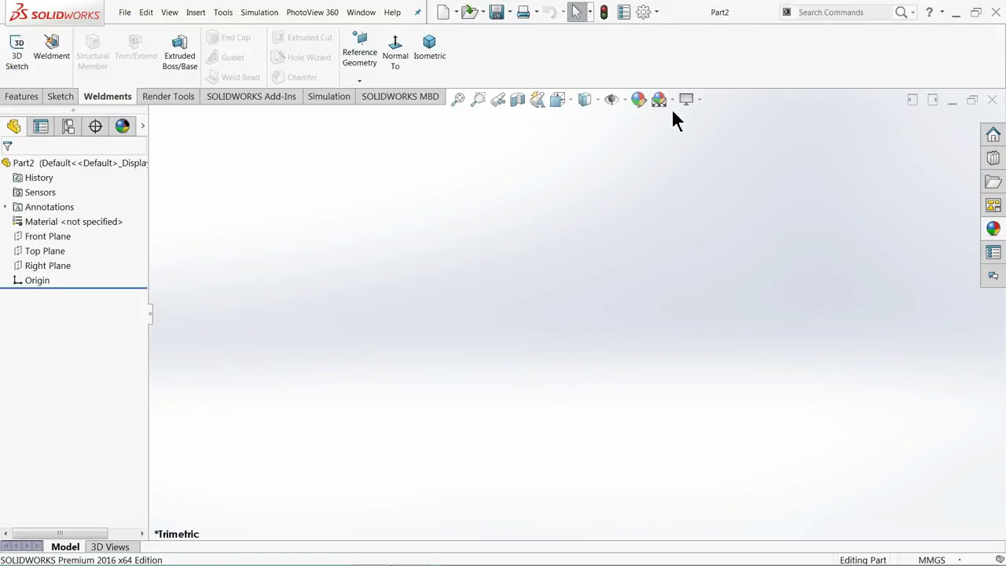
click(673, 100)
click(682, 29)
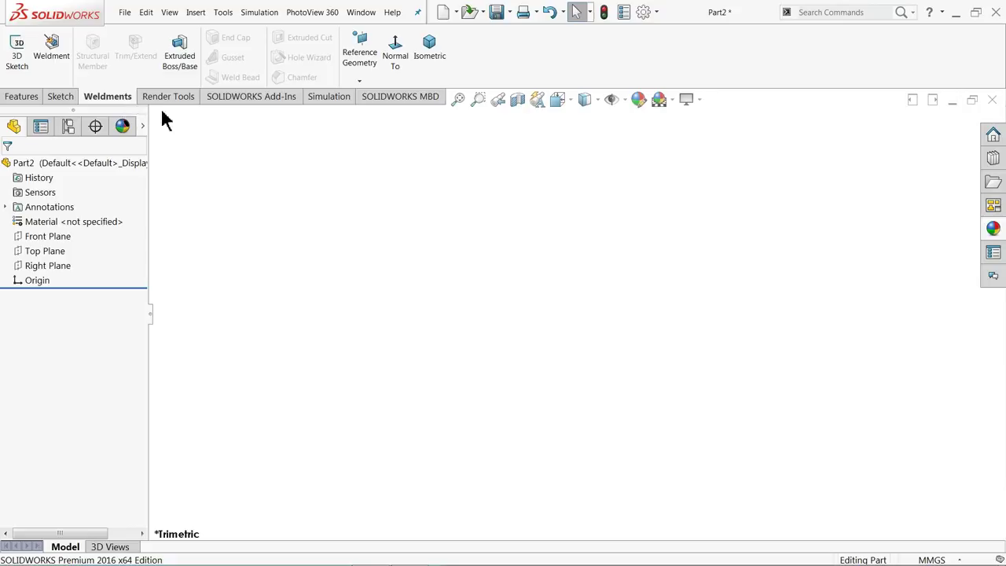
Step: Start a sketch on the Right Plane and draw the right side and bottom lines
click(41, 265)
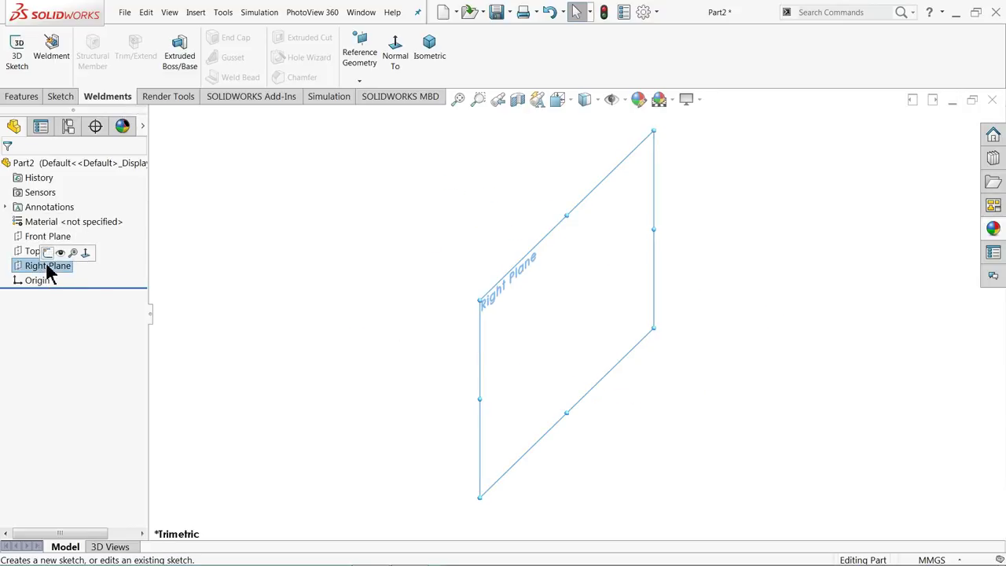
click(48, 255)
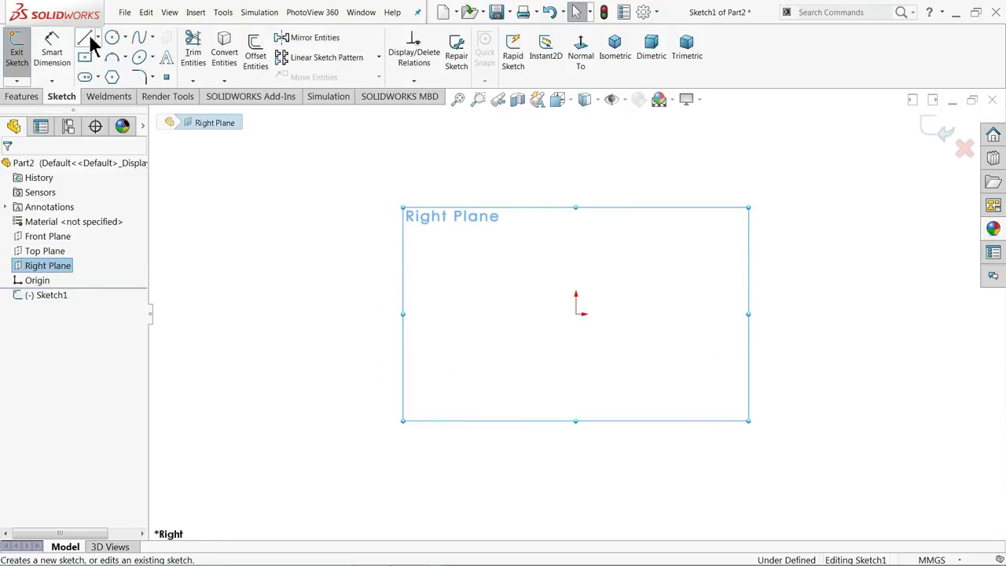
click(86, 39)
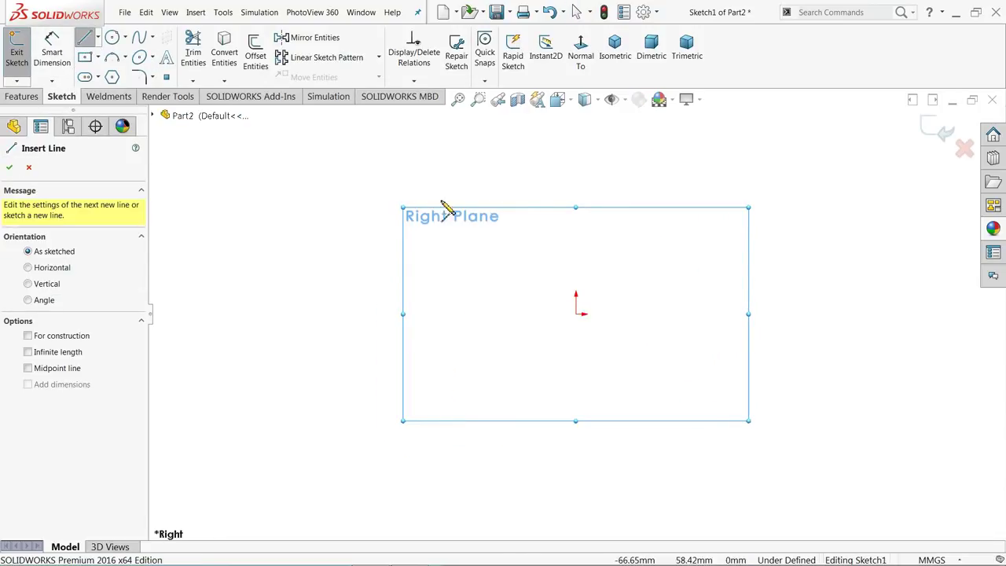
click(575, 172)
click(576, 314)
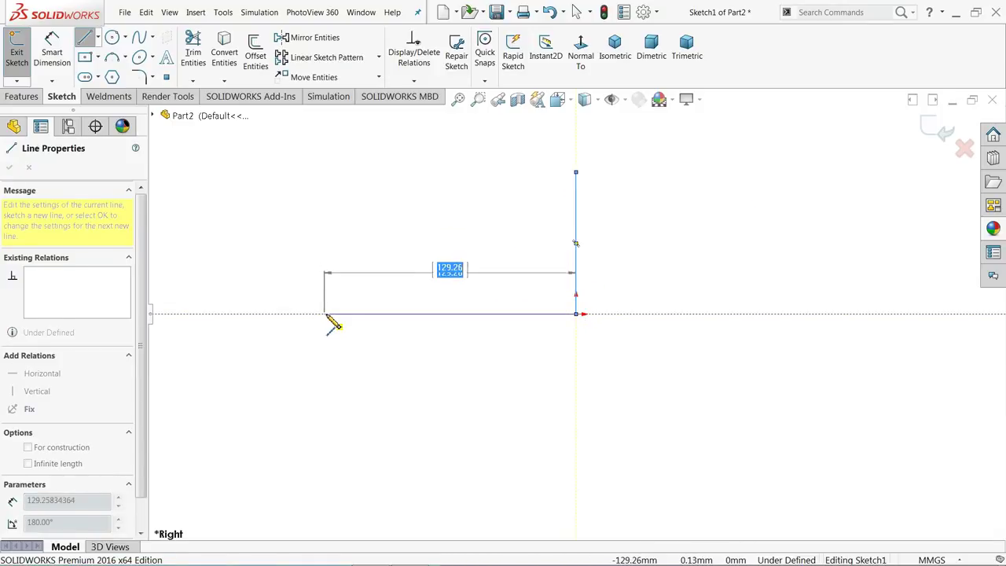
click(343, 315)
Step: Draw the lower step, slanted edge and top line, closing the profile at the top right
click(342, 231)
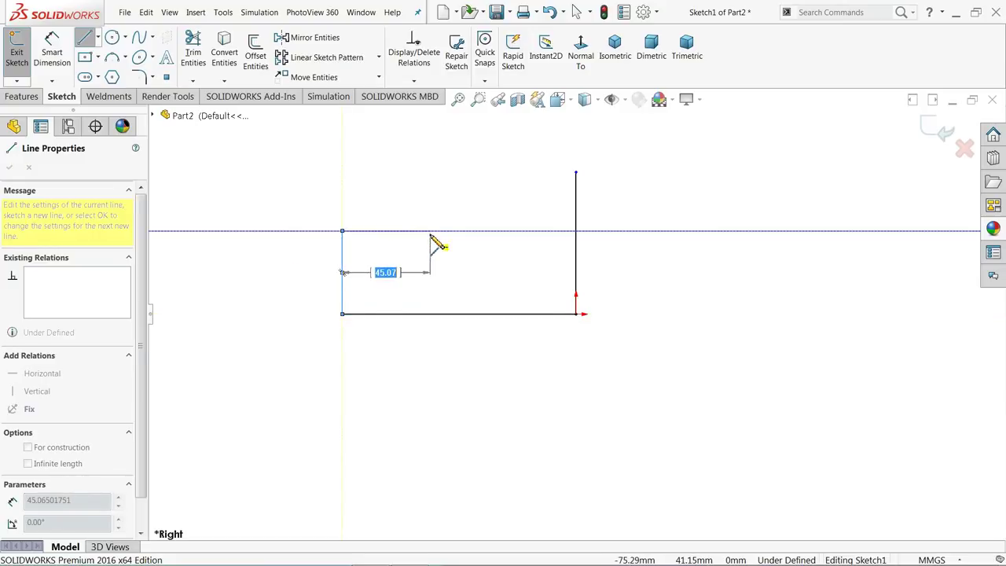
click(428, 231)
click(474, 172)
click(575, 172)
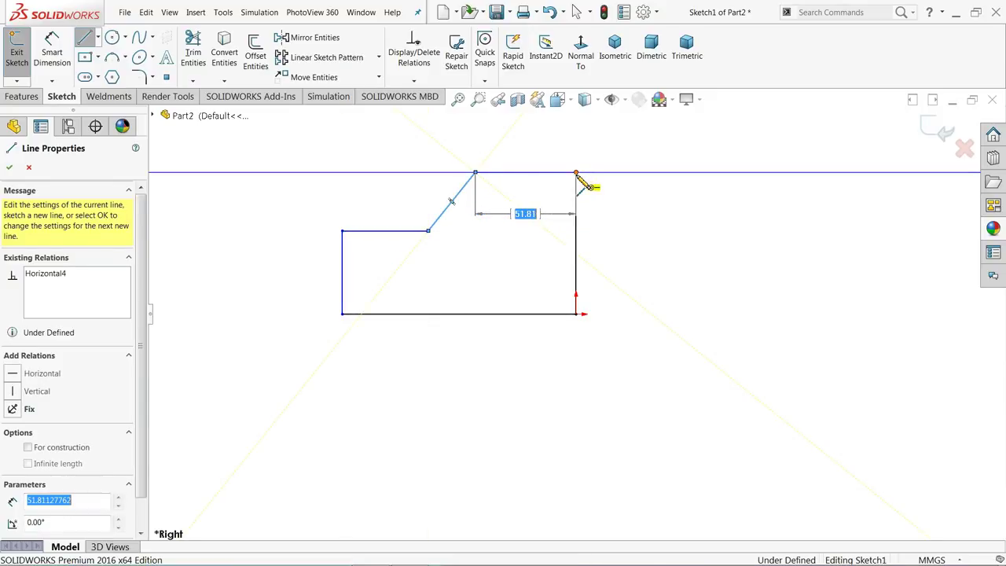
right_click(649, 201)
click(683, 206)
scroll(428, 213, down, 2)
scroll(430, 218, down, 1)
Step: Dimension the bottom line at 3000 and the right side height at 2000
click(52, 53)
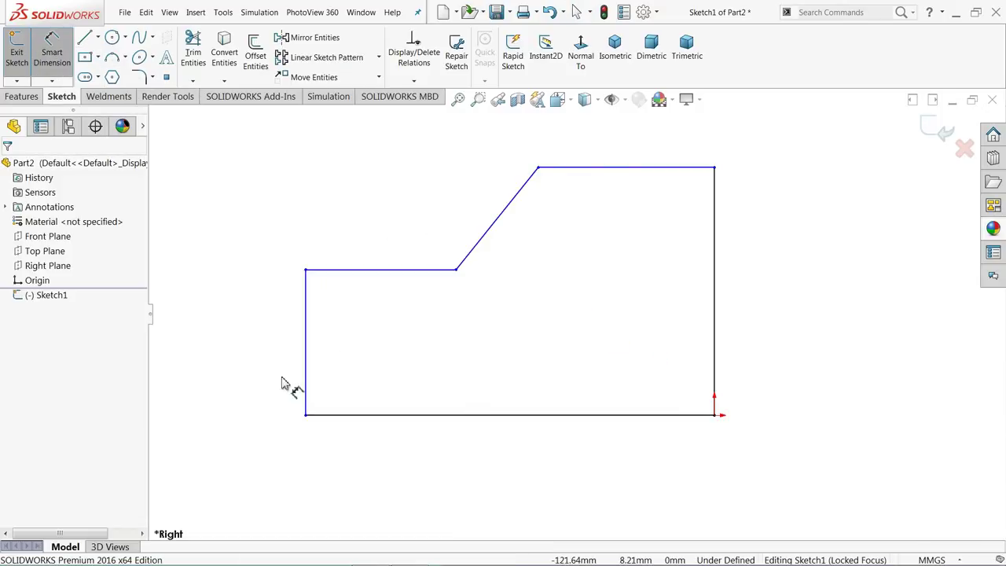
click(465, 415)
click(475, 460)
text(3000)
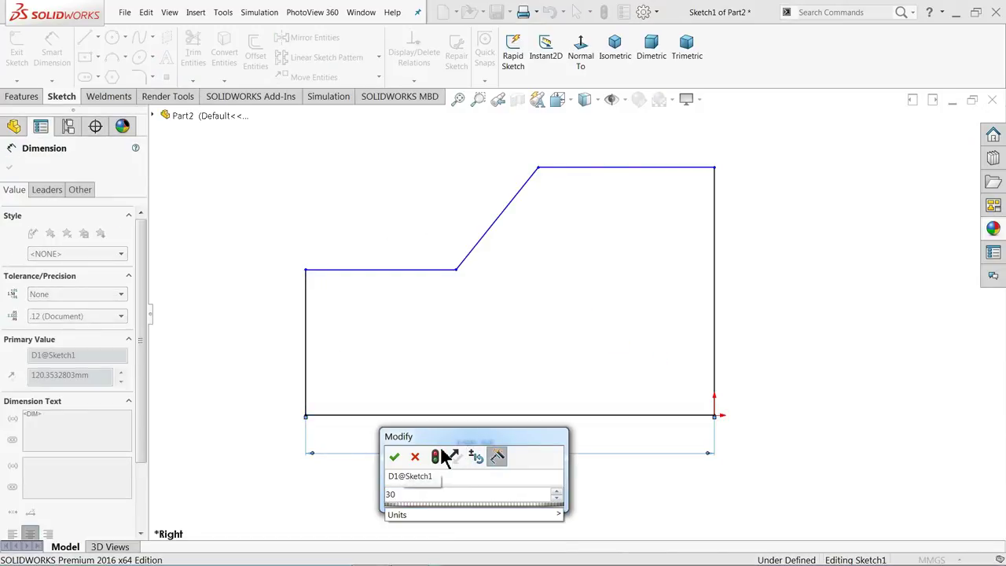
click(394, 458)
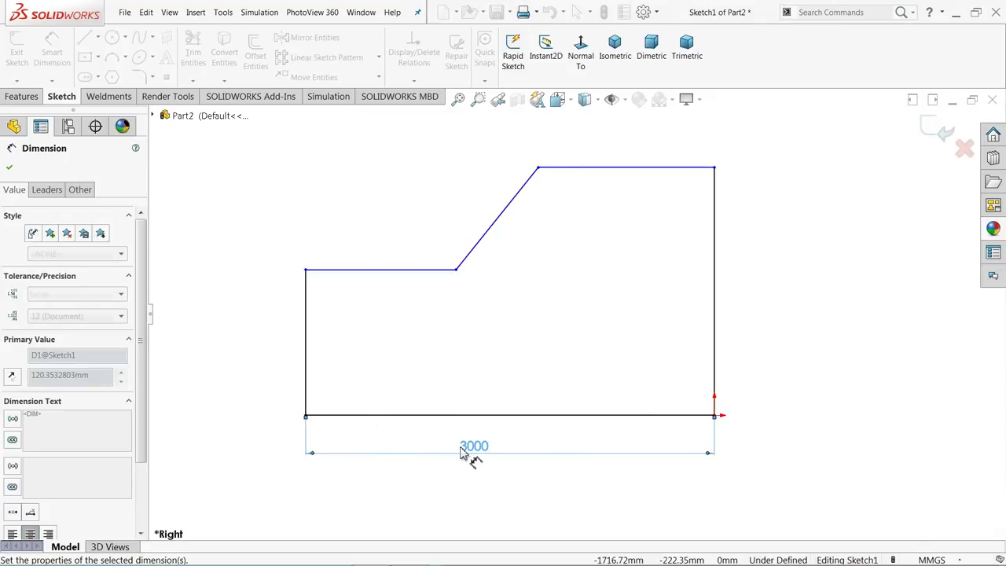
click(716, 337)
click(791, 315)
text(2000)
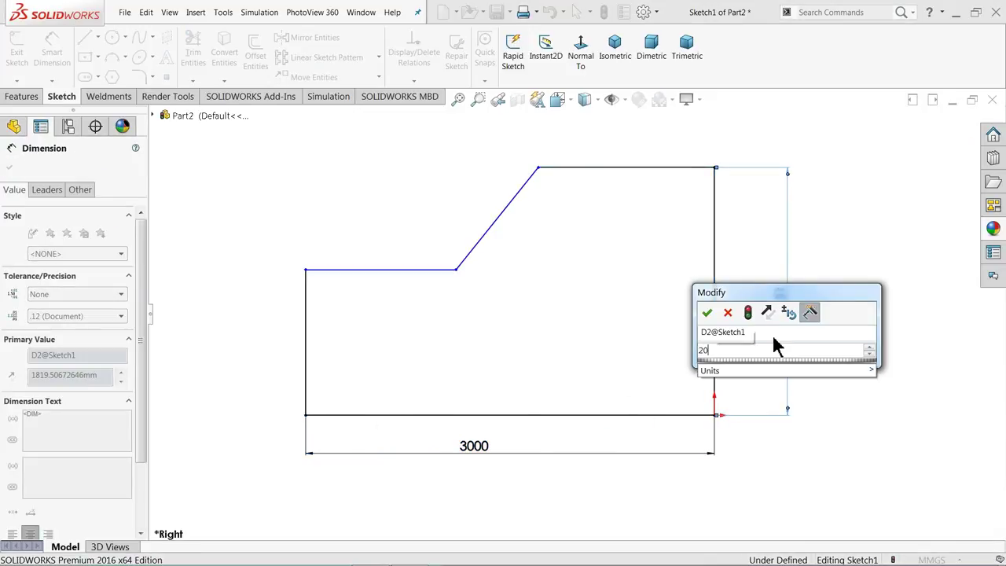
click(707, 313)
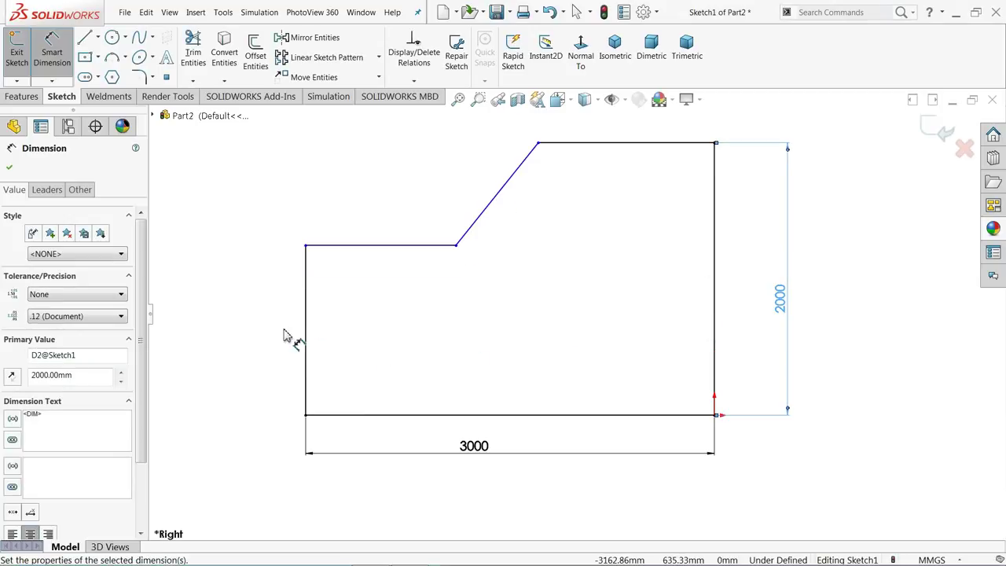
Step: Dimension the left side height at 1100 and the lower step width at 1500
click(307, 340)
click(254, 338)
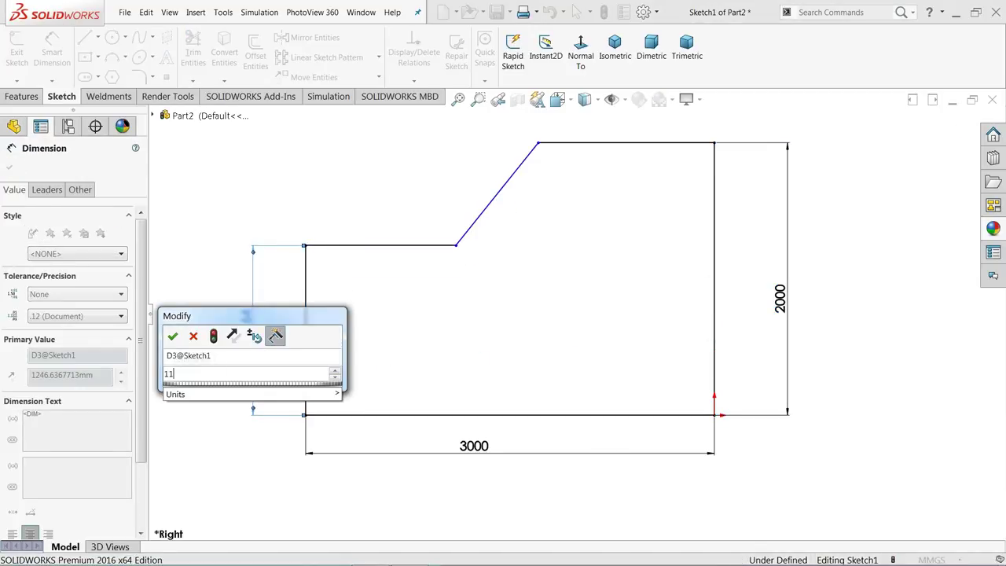
text(1100)
key(Return)
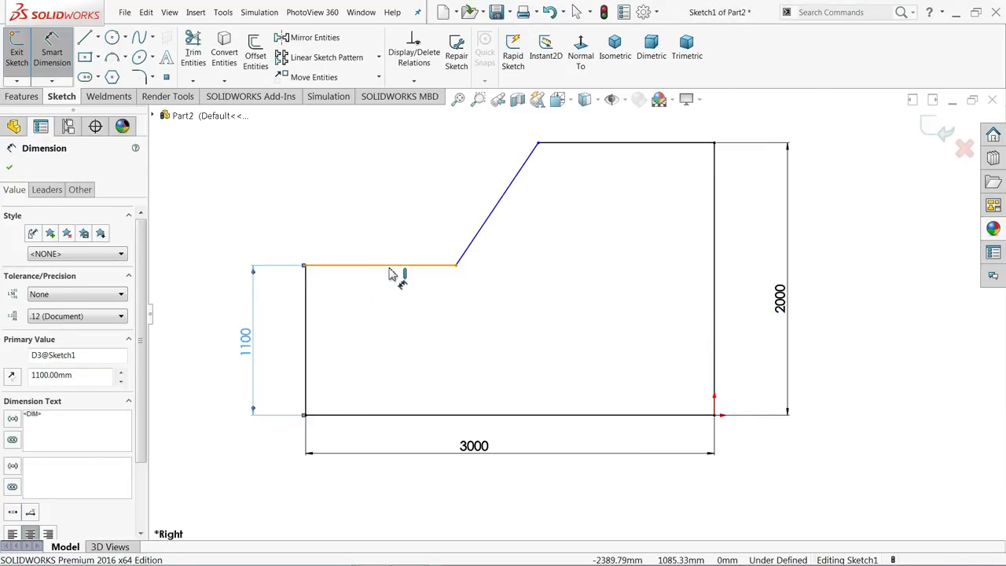
click(389, 266)
click(381, 148)
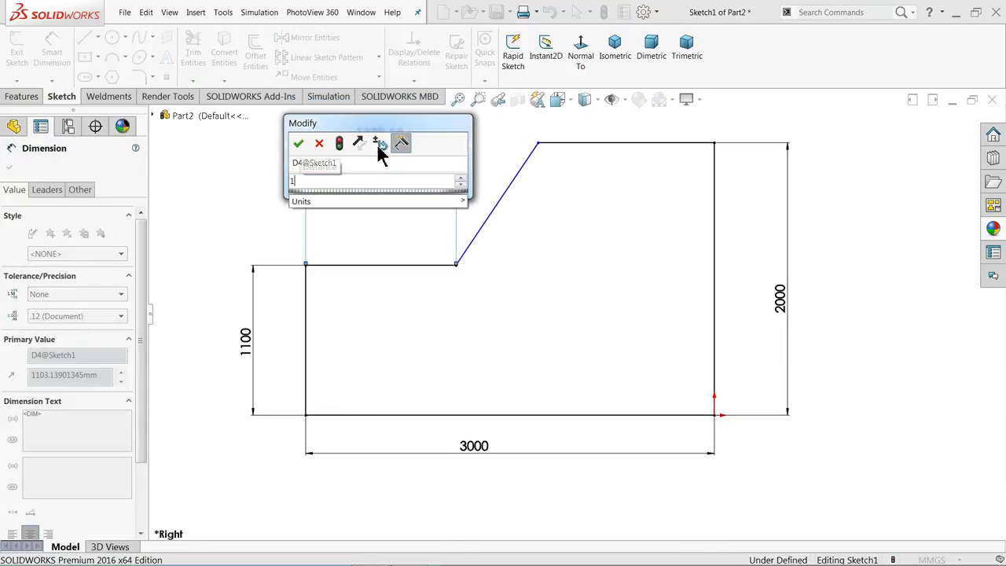
text(1500)
key(Return)
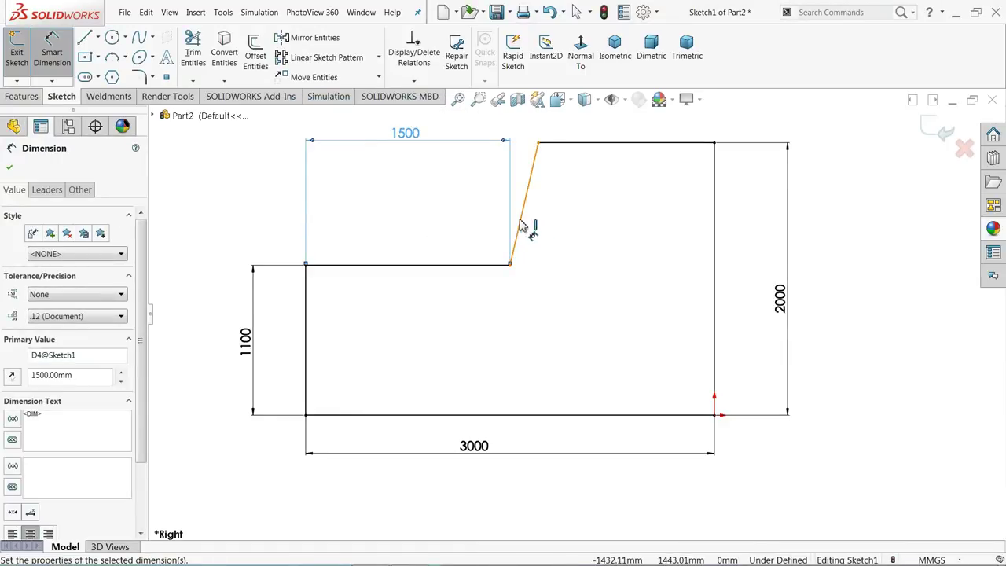
Step: Set the angle between the slanted line and step edge to 110°
click(520, 223)
click(482, 267)
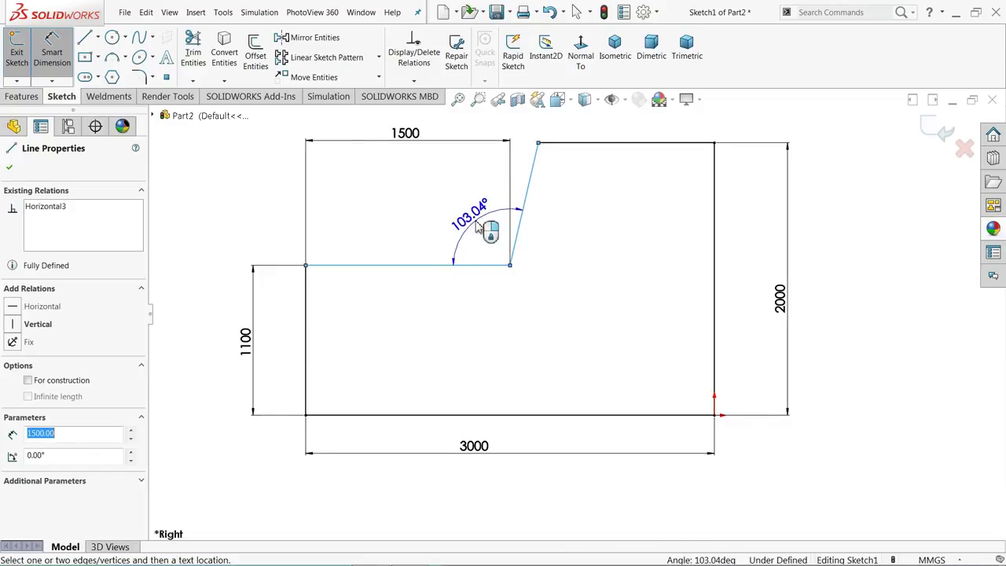
click(485, 228)
text(110)
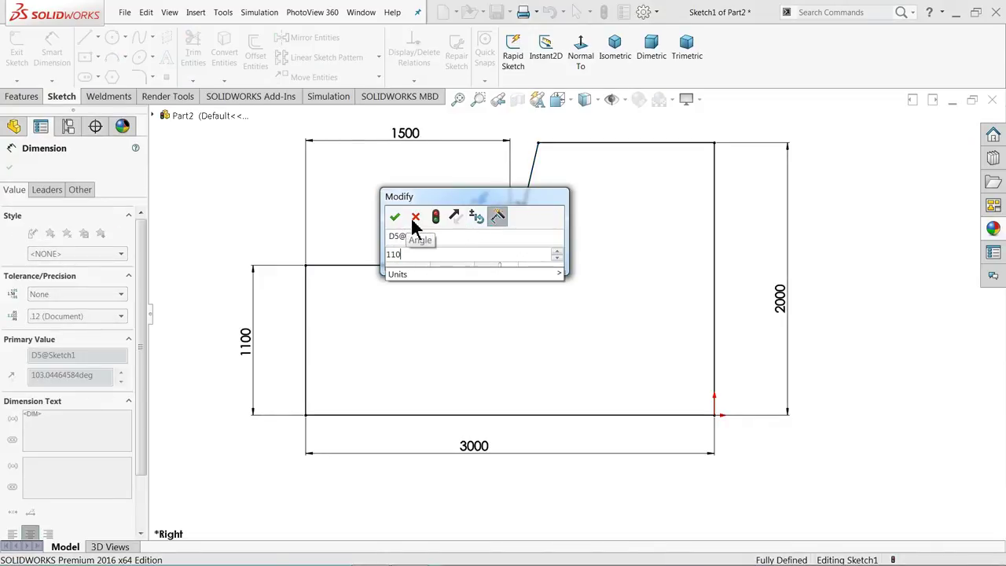
click(394, 218)
scroll(599, 300, up, 2)
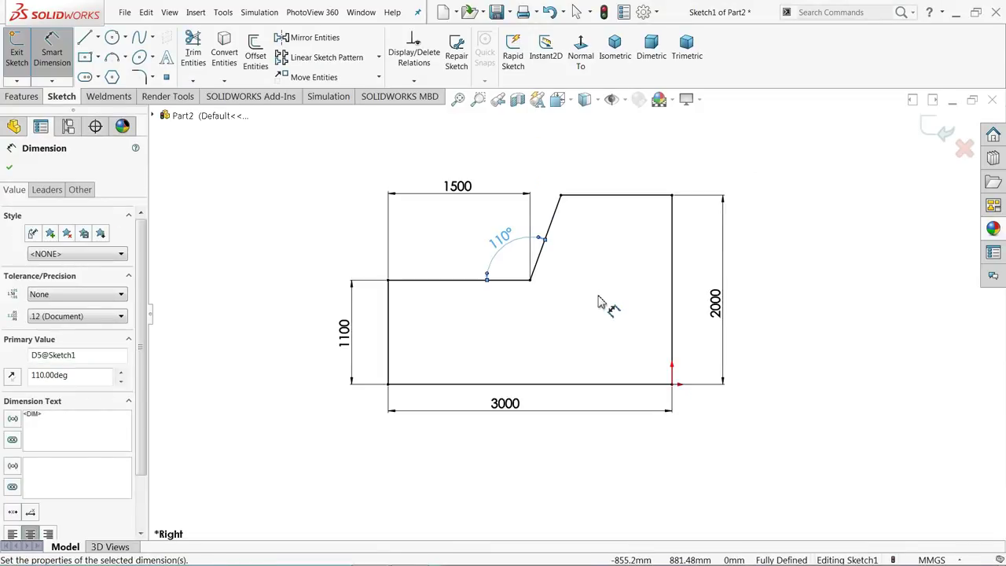
Step: Extrude Sketch1 as a 2000 mm blind boss in the reversed direction
click(934, 127)
click(23, 96)
click(22, 61)
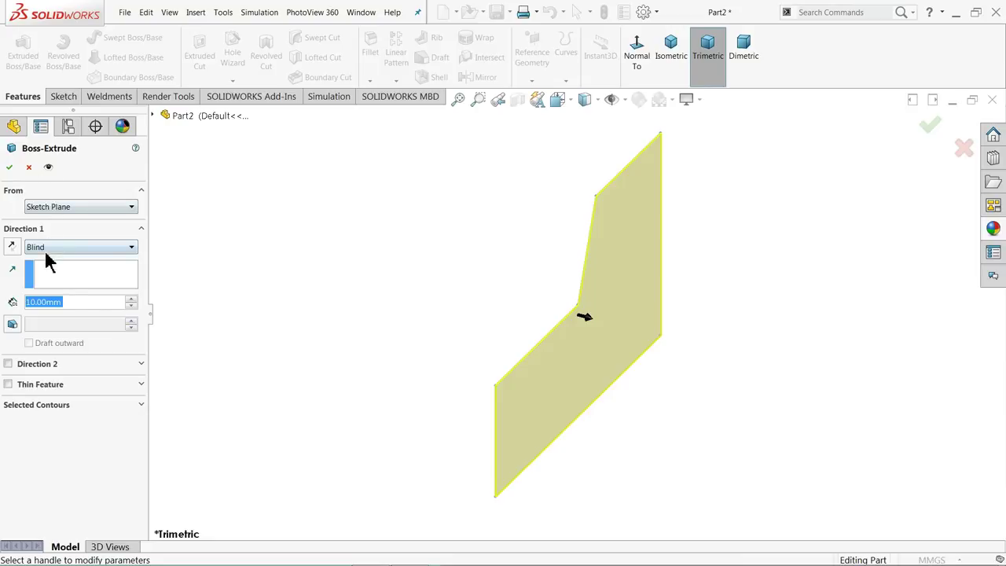
text(200)
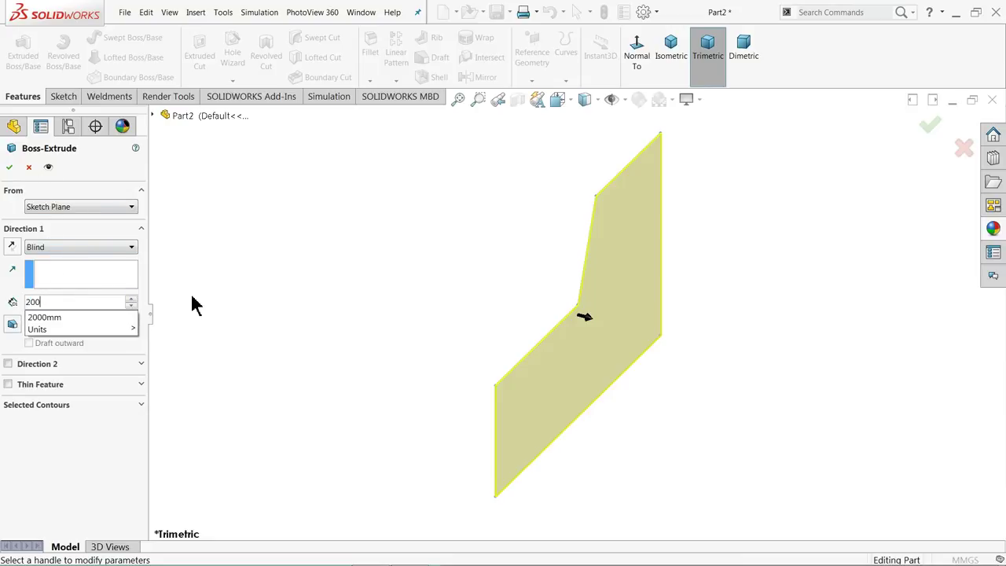
text(0)
key(Return)
click(34, 246)
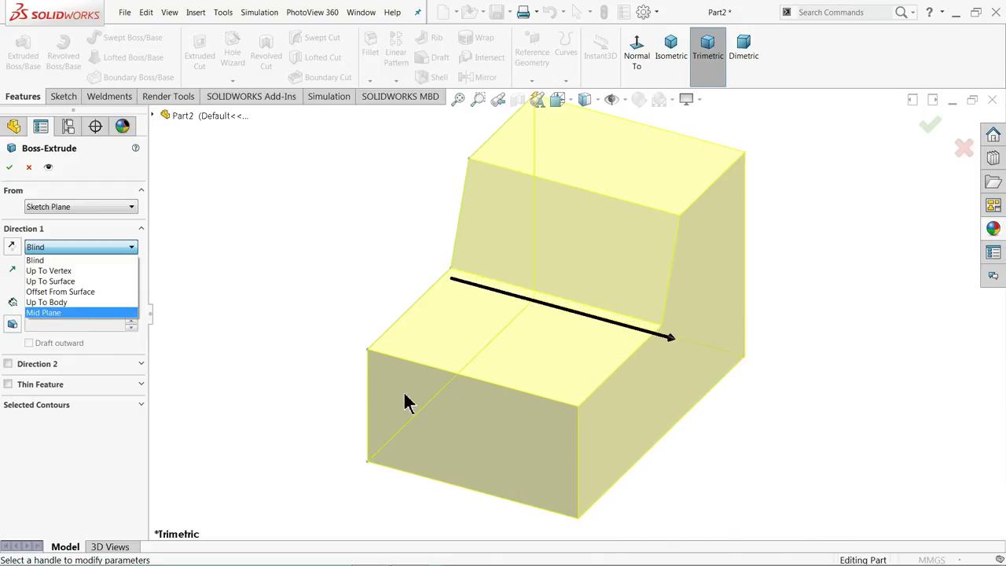
click(17, 251)
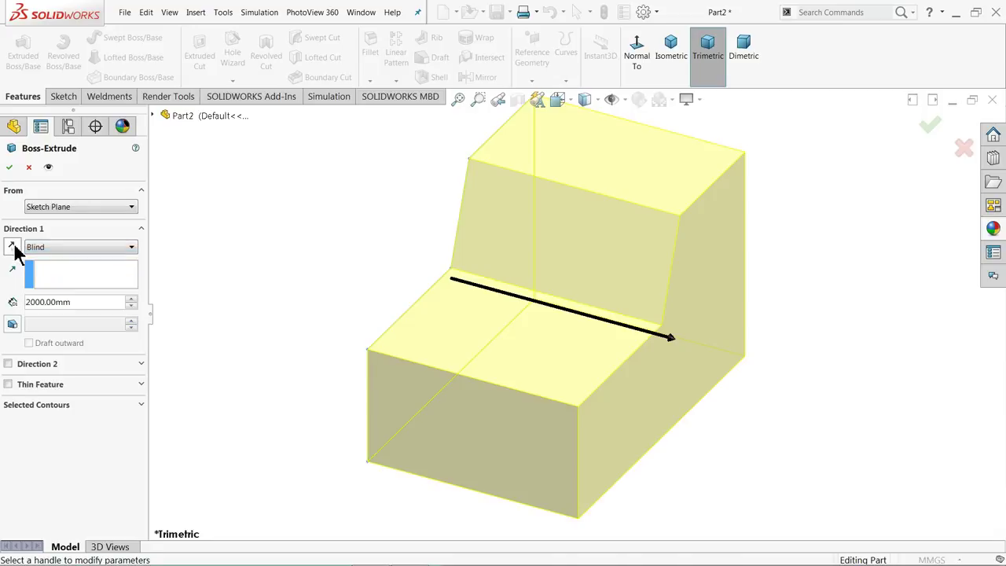
click(12, 250)
scroll(303, 263, up, 3)
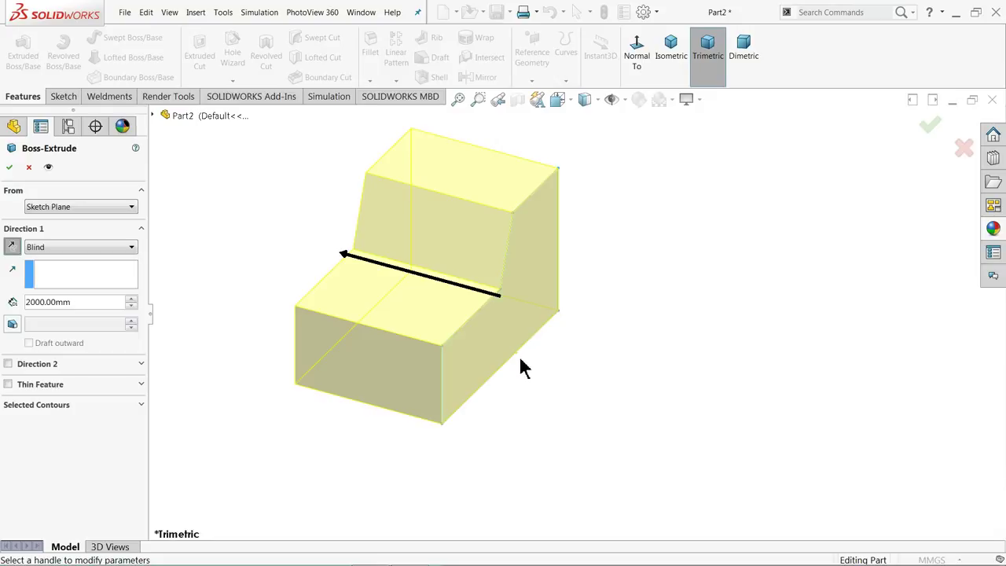
click(12, 173)
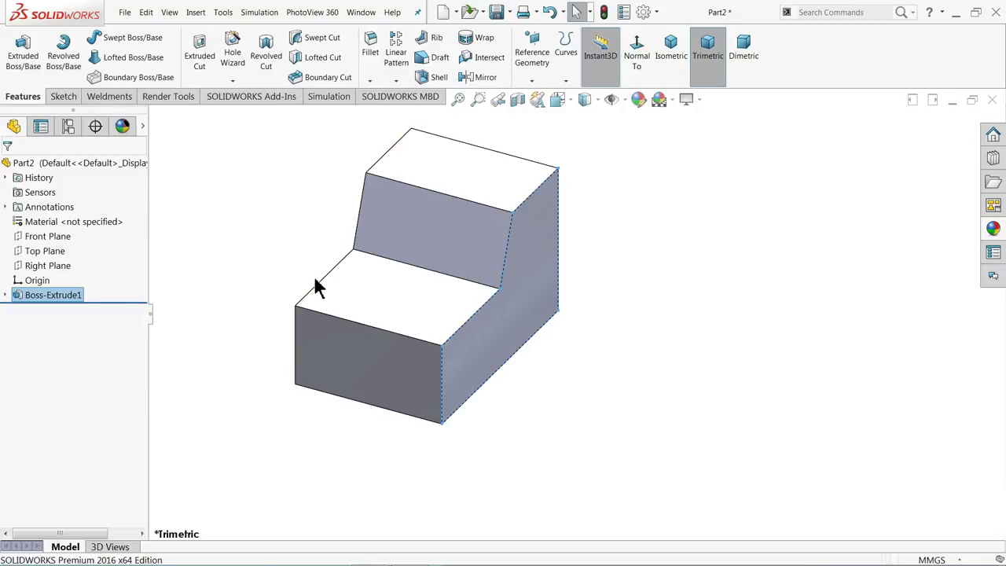
Step: Orbit the stepped block, clear the selection and bring up the sketching tools
mouse_move(314, 279)
middle_down()
mouse_move(273, 257)
mouse_move(328, 246)
mouse_move(305, 254)
middle_up()
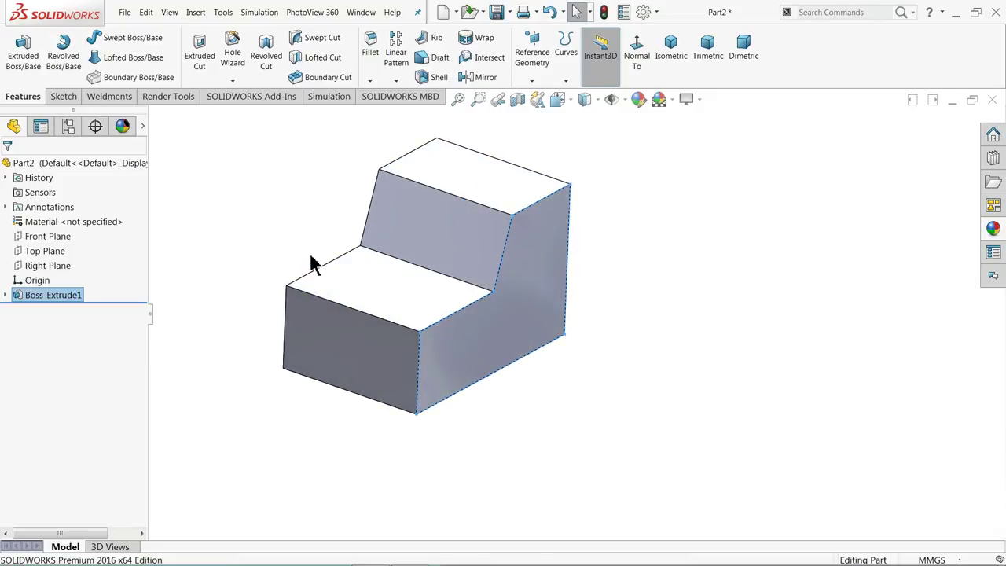
scroll(314, 264, down, 3)
middle_drag(440, 283, 431, 276)
click(299, 224)
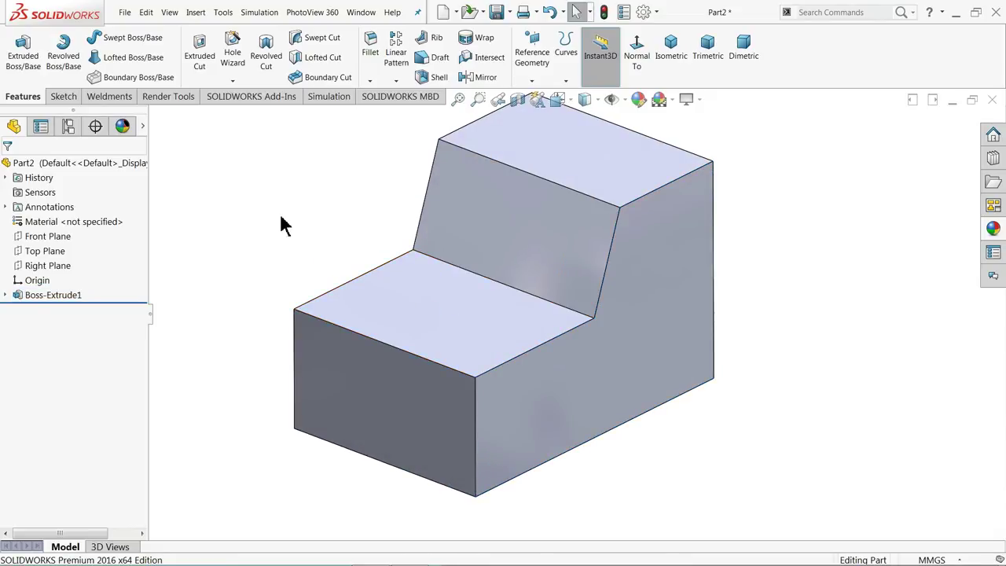
click(62, 96)
Step: Start a new 3D sketch on the block and pick the Line tool
click(17, 82)
click(44, 110)
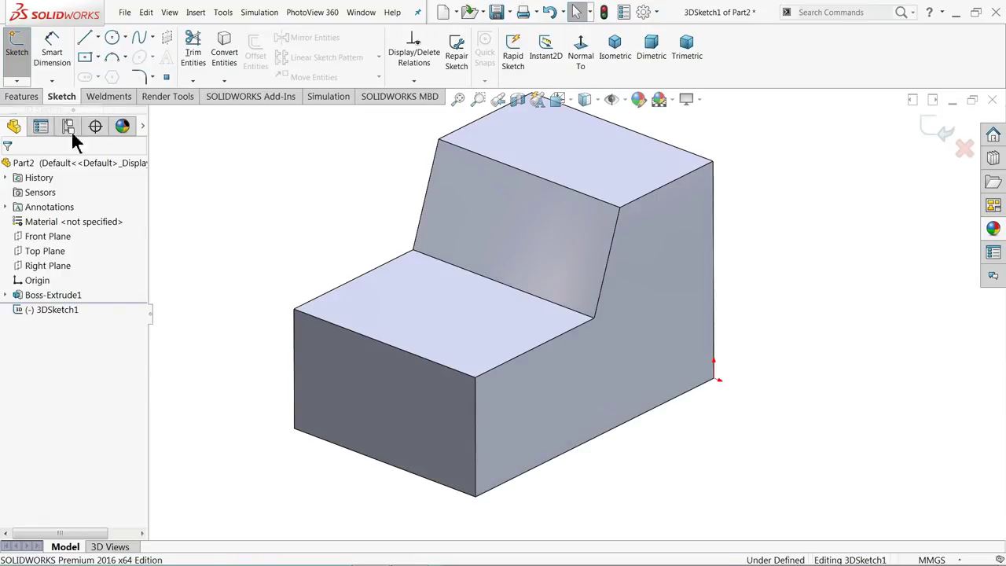
click(476, 430)
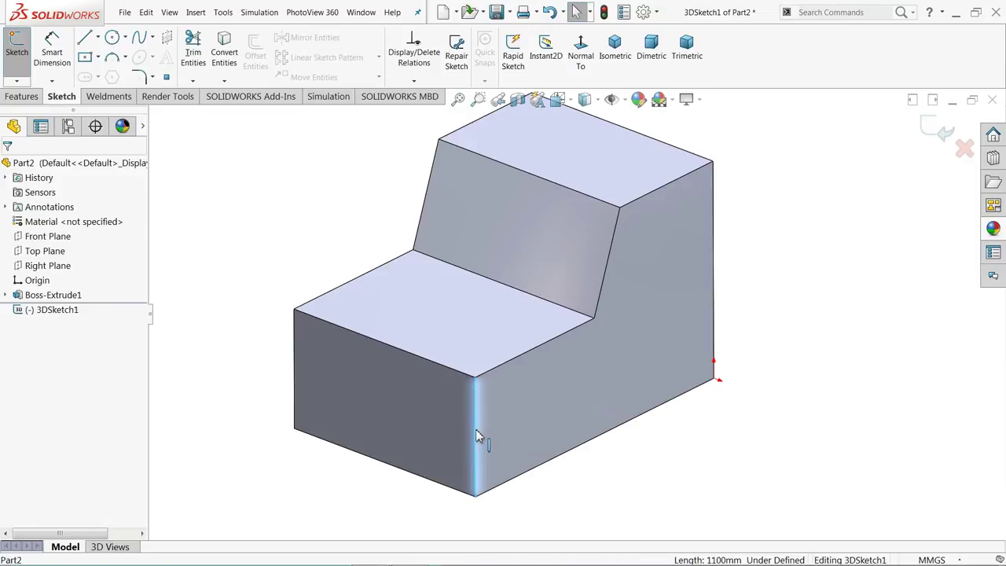
click(87, 39)
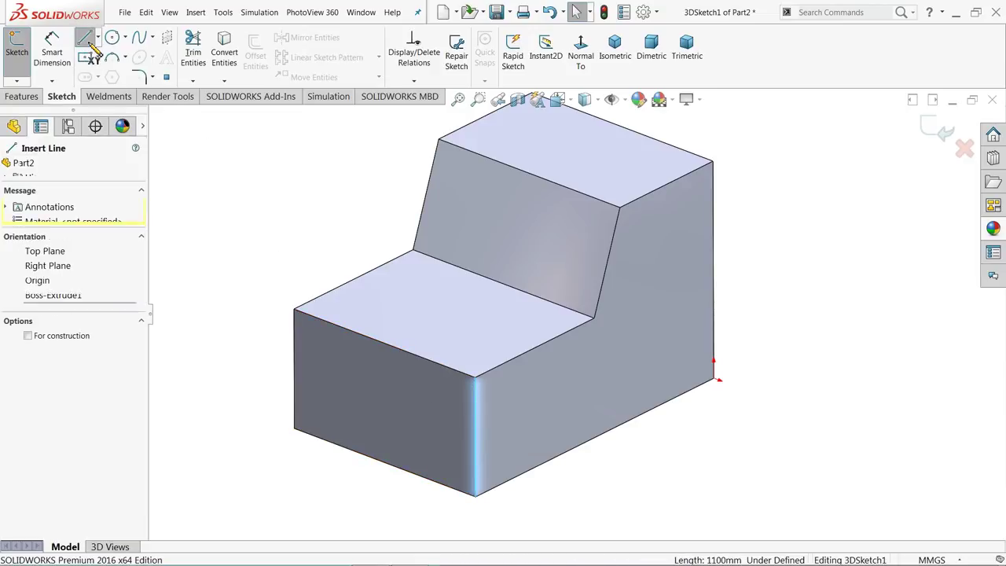
Step: Trace lines along the front, top and left edges of the lower front face
click(474, 496)
click(475, 378)
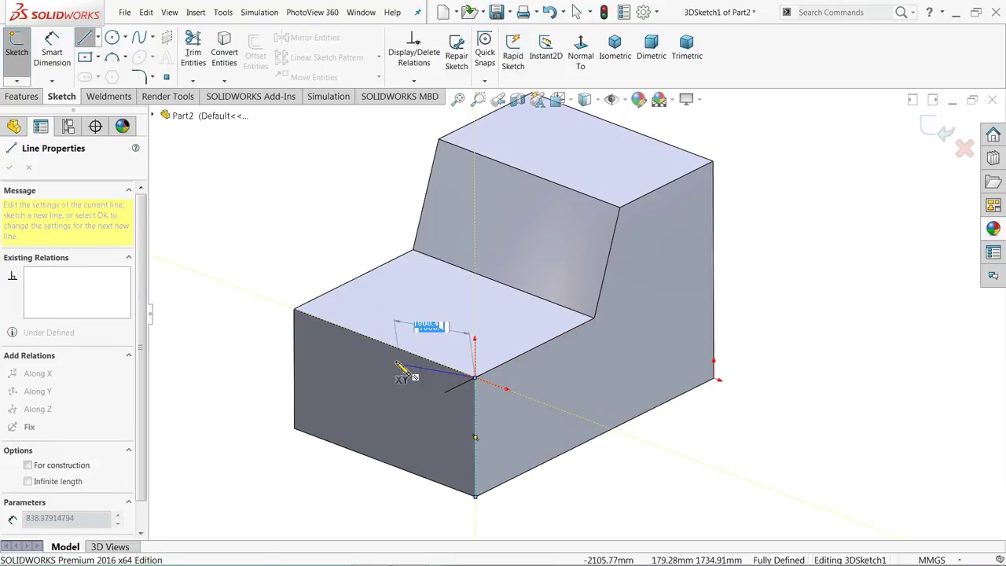
click(294, 309)
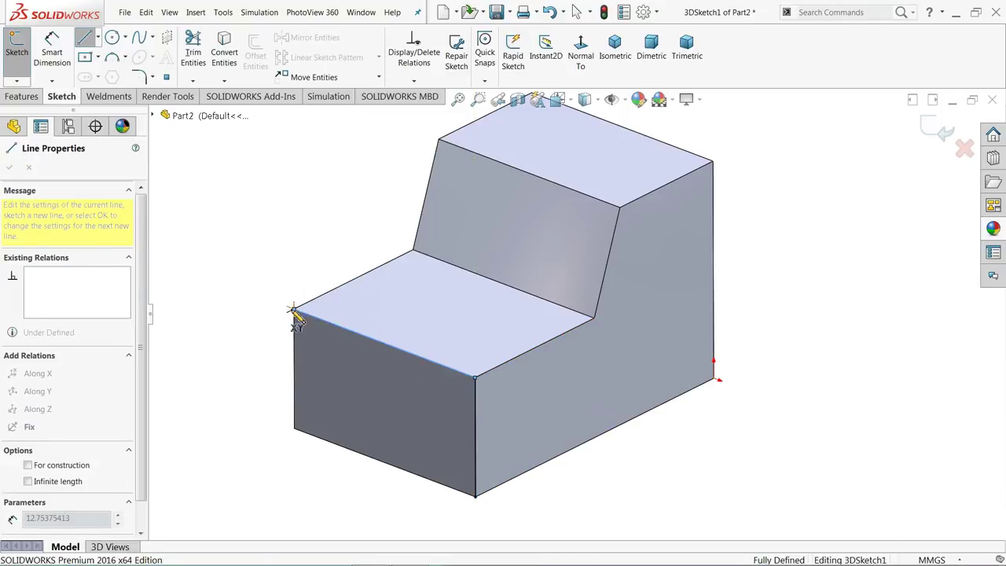
click(296, 430)
right_click(251, 248)
click(326, 259)
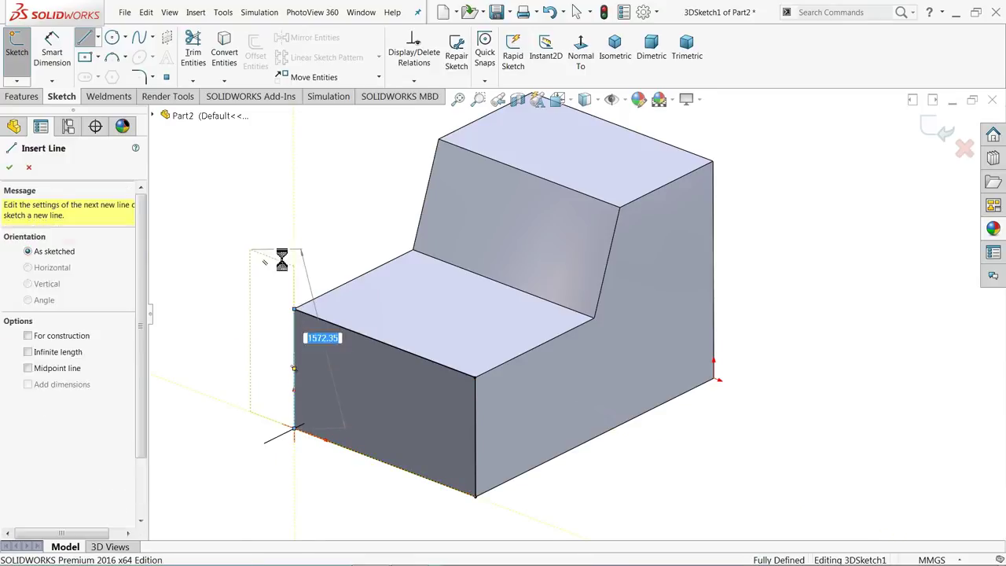
mouse_move(538, 286)
mouse_down()
mouse_move(296, 498)
mouse_move(202, 498)
mouse_up()
Step: Clear the traced lines and attempt to delete a selected block edge
click(204, 491)
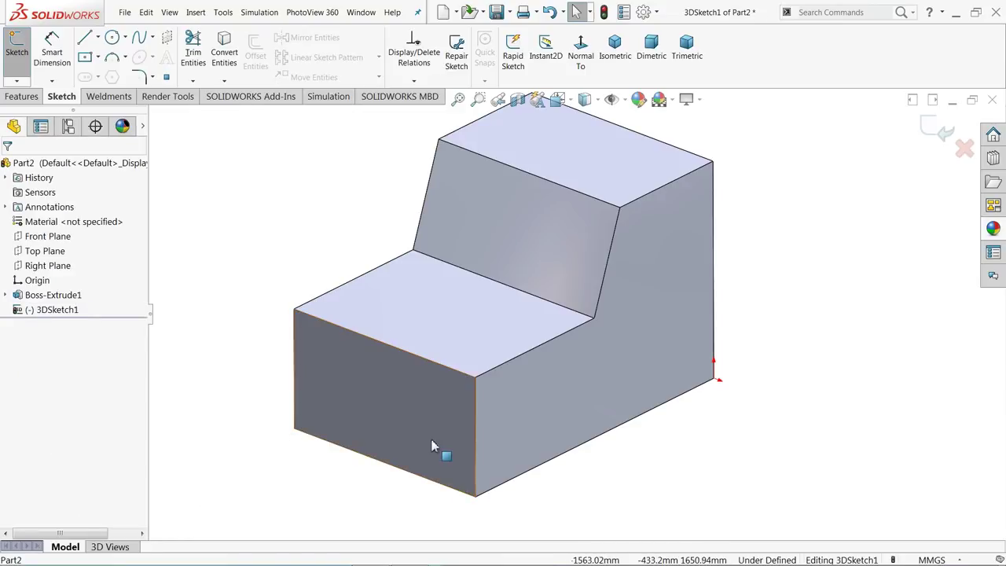
click(475, 448)
key(Delete)
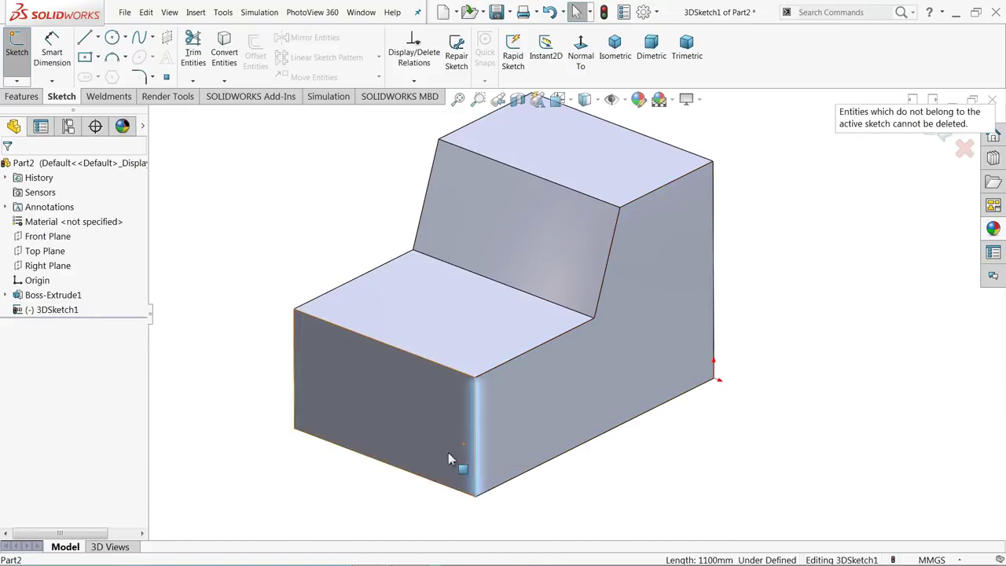
click(540, 497)
click(474, 443)
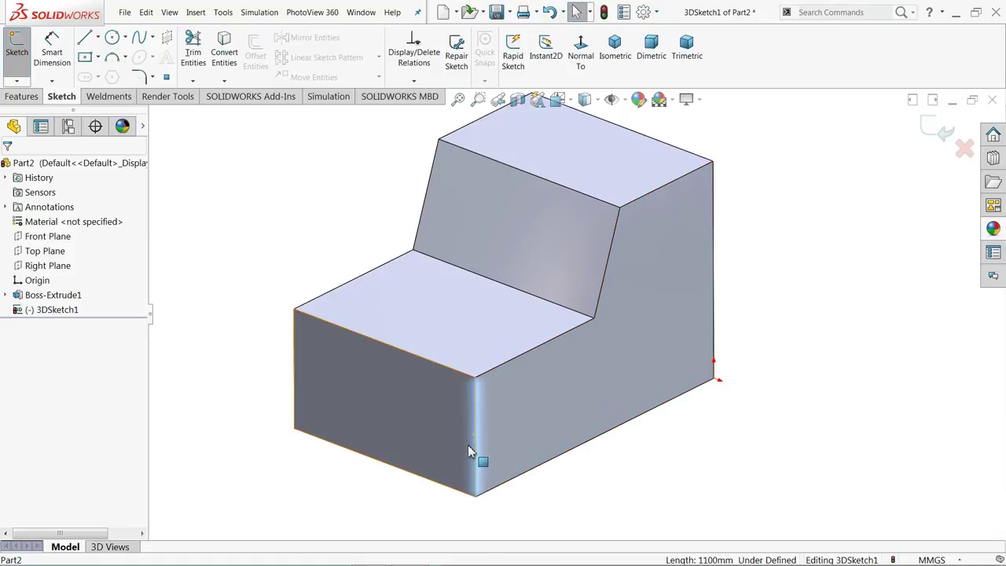
Step: Convert every edge of the solid body into 3D sketch lines and exit the sketch
click(526, 442)
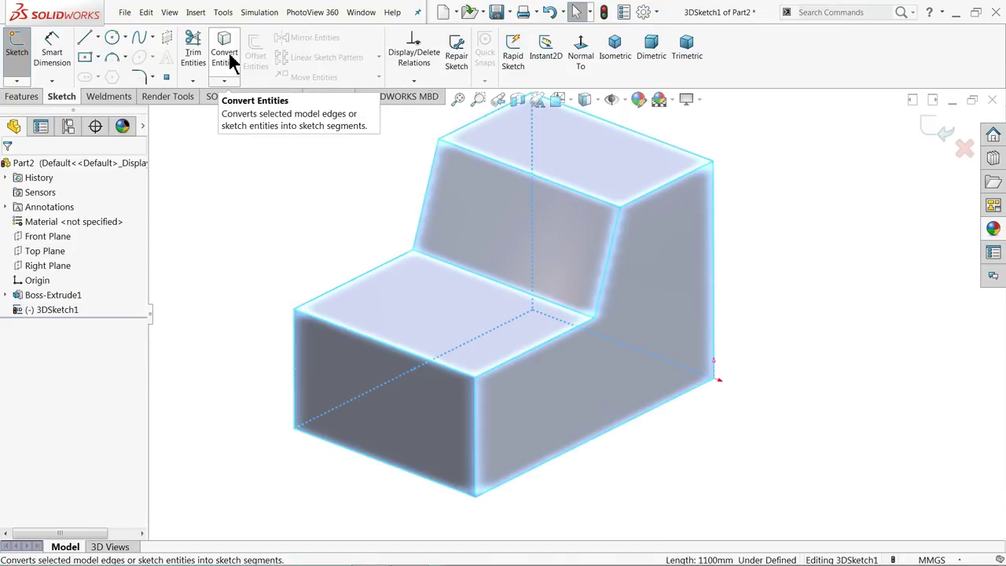
click(224, 62)
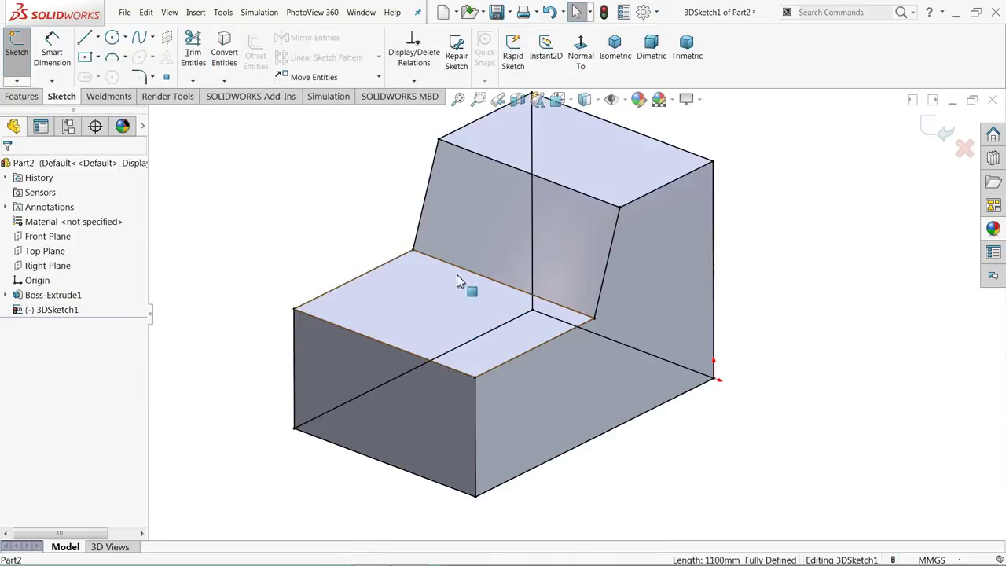
scroll(417, 349, down, 2)
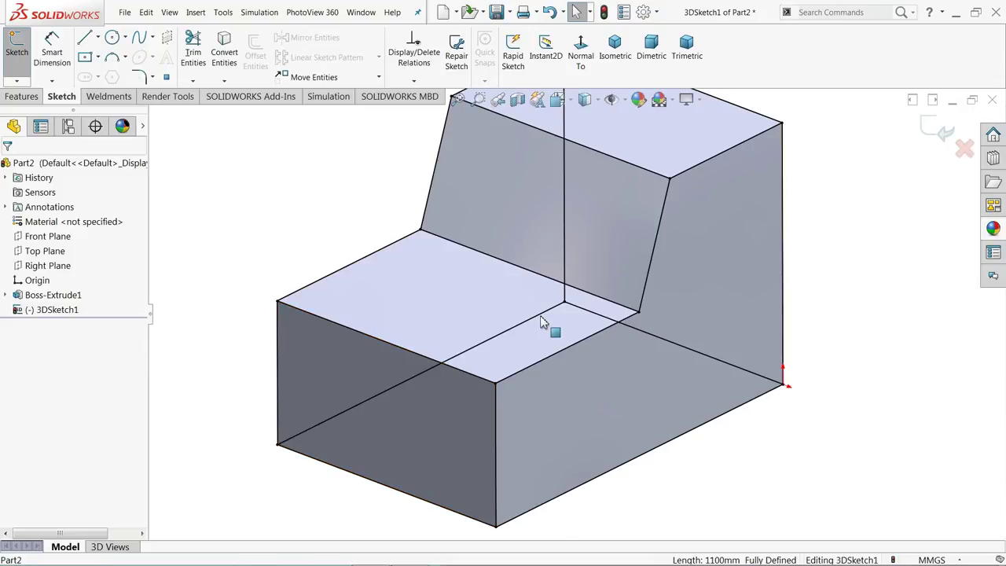
click(939, 134)
Step: Hide the Boss-Extrude1 body and zoom to fit on the 3DSketch1 wireframe
click(36, 309)
click(44, 296)
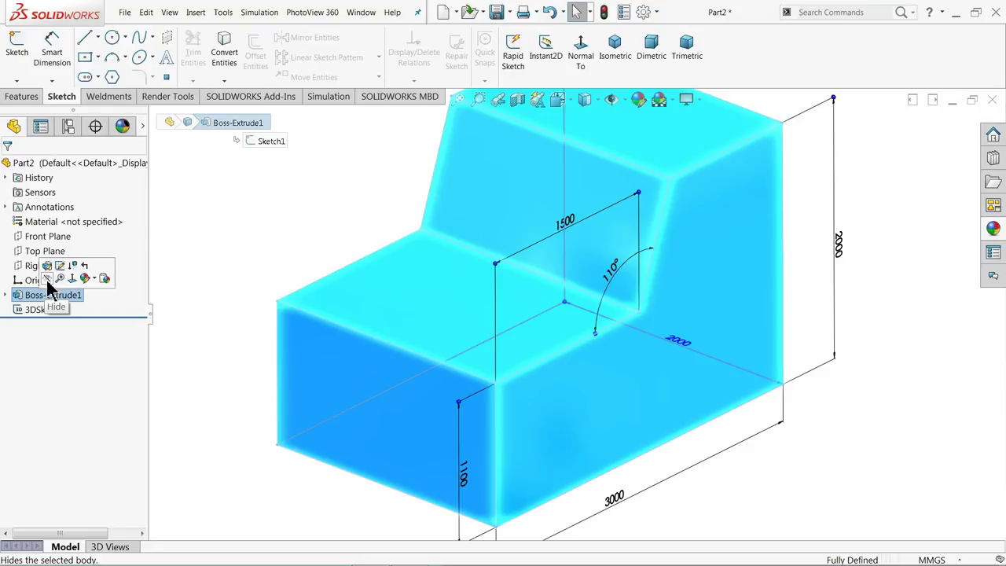
click(48, 282)
click(235, 250)
key(f)
mouse_move(604, 276)
middle_down()
mouse_move(550, 271)
mouse_move(588, 259)
mouse_move(589, 283)
mouse_move(557, 274)
mouse_move(583, 254)
mouse_move(569, 261)
mouse_move(579, 283)
mouse_move(589, 281)
mouse_move(577, 267)
mouse_move(584, 277)
middle_up()
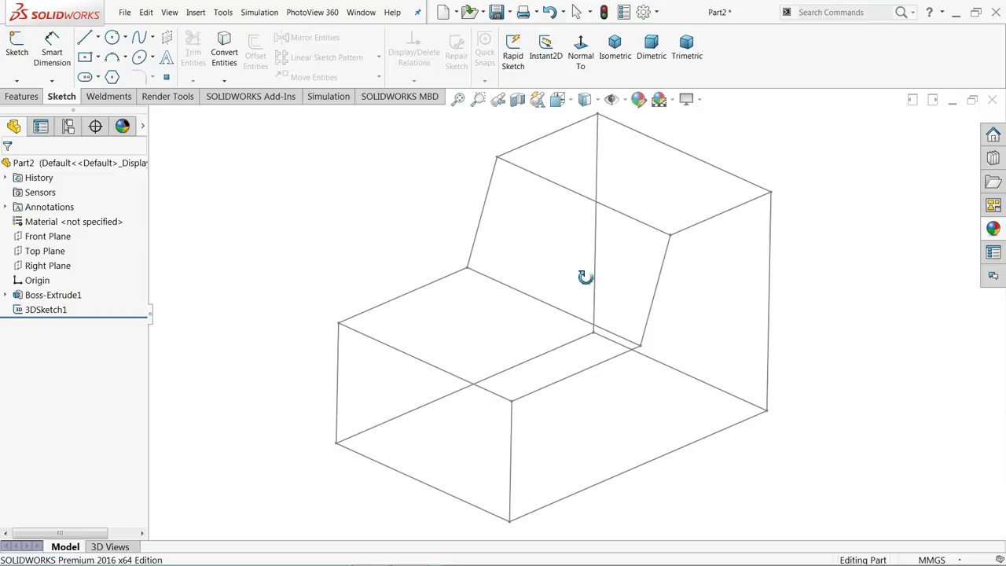
scroll(573, 283, up, 3)
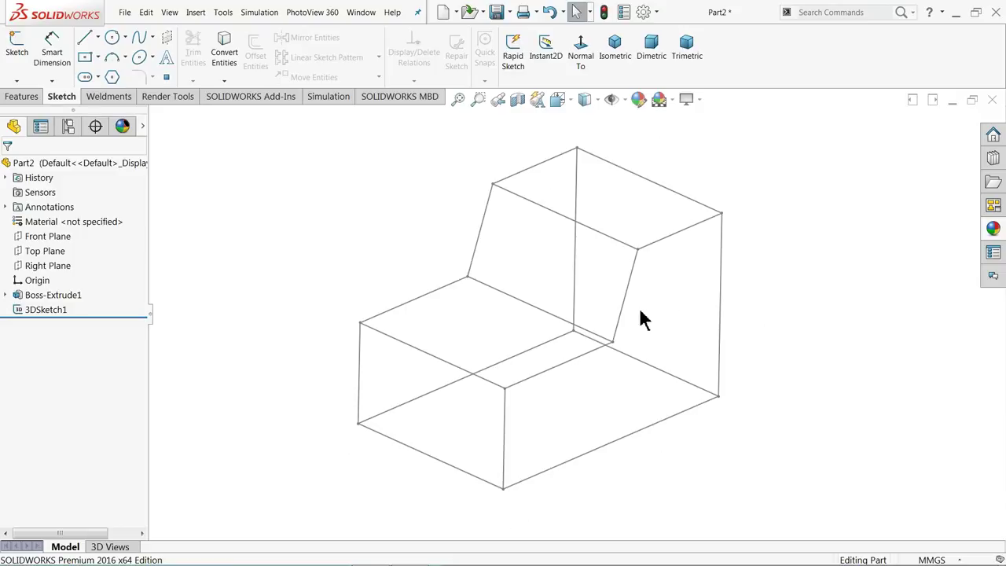
scroll(640, 318, down, 2)
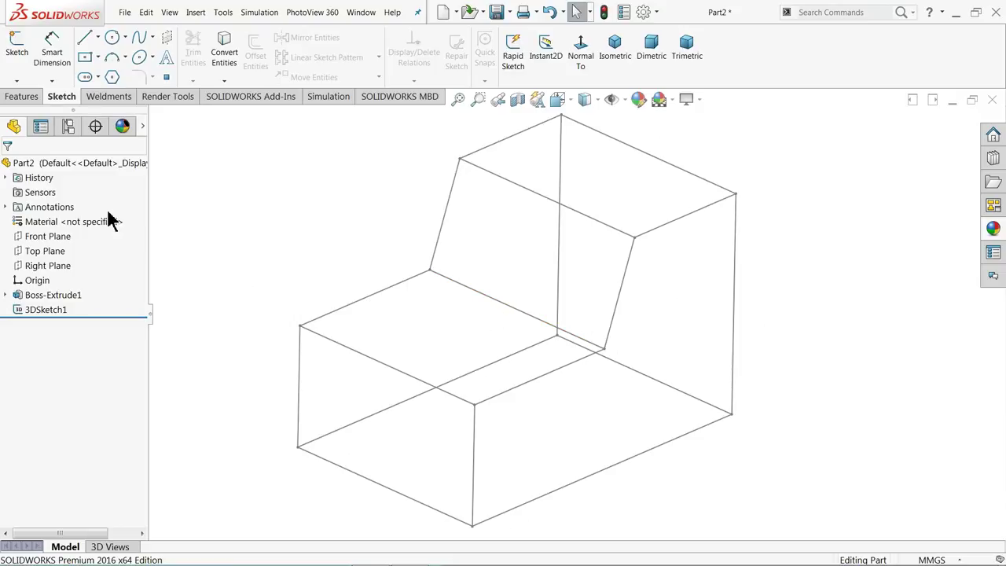
Step: Show the Weldments tools and convert the part into a weldment
right_click(116, 99)
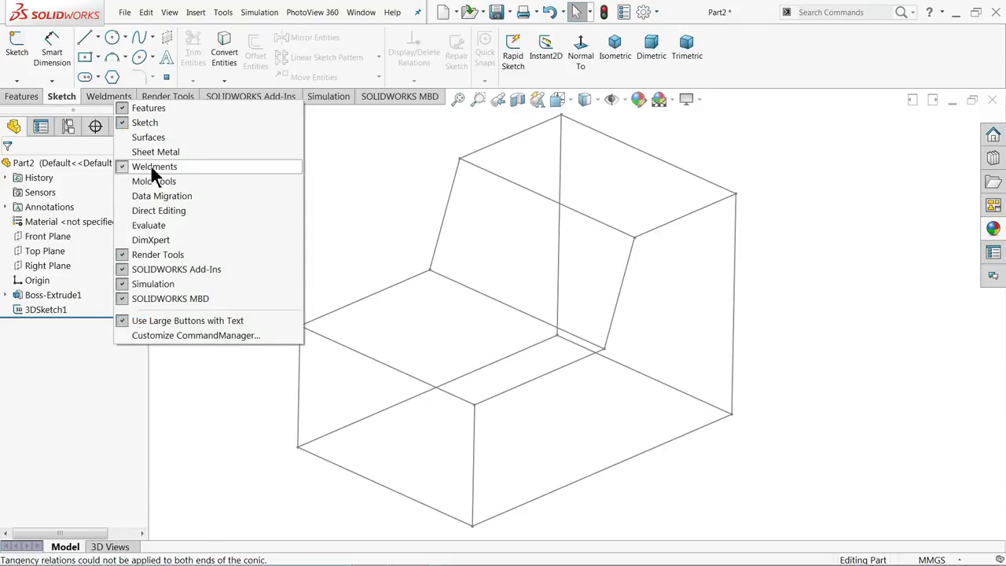
click(107, 97)
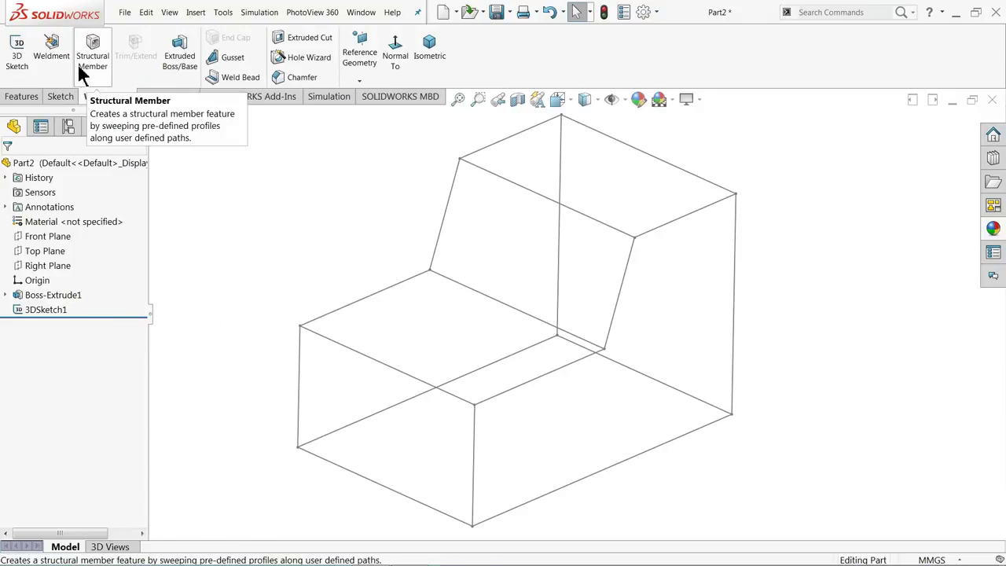
click(53, 47)
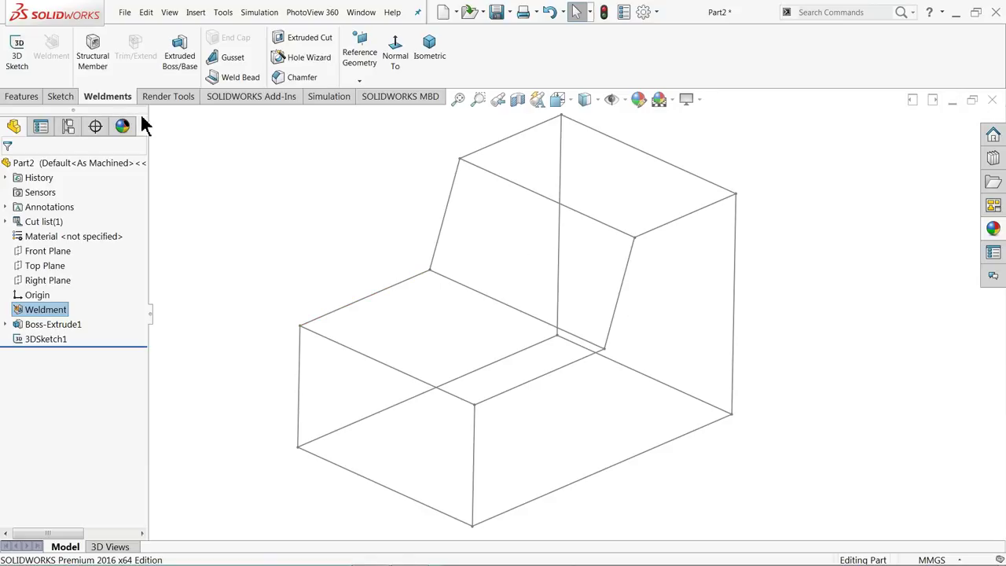
Step: Configure a structural member as ANSI inch square tube, size 4 x 4 x 0.25
click(92, 59)
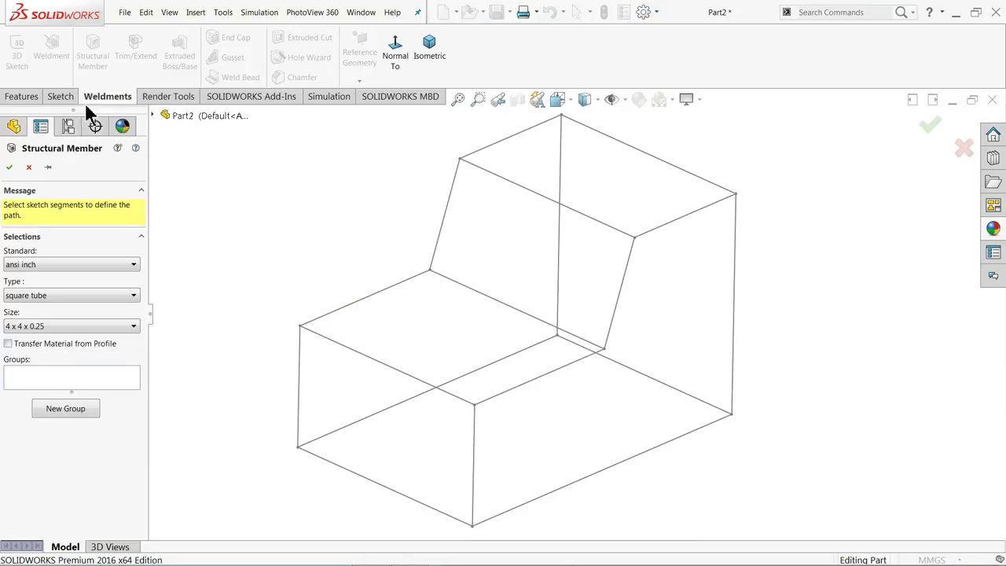
click(43, 263)
click(43, 297)
click(31, 360)
click(31, 326)
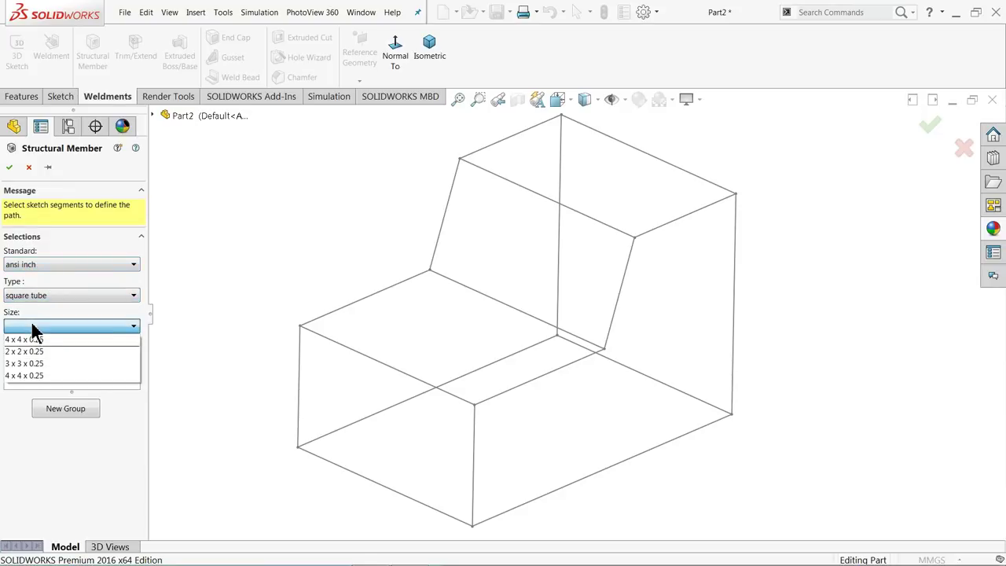
click(31, 375)
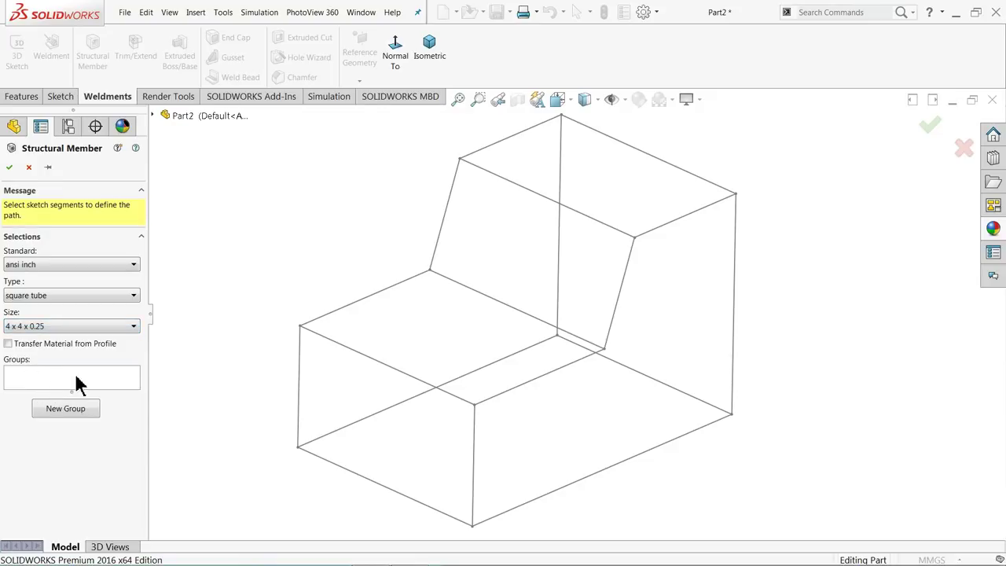
ctrl+middle_drag(458, 409, 511, 411)
middle_drag(651, 297, 511, 398)
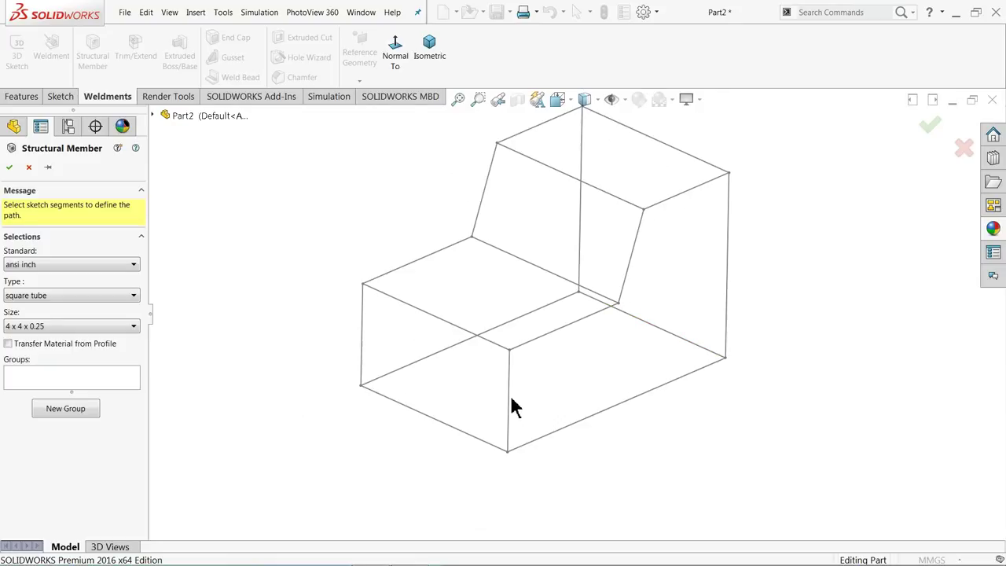
Step: Pick the four bottom rectangle lines as Group1 path segments, keeping End Miter corner treatment
click(59, 408)
click(578, 429)
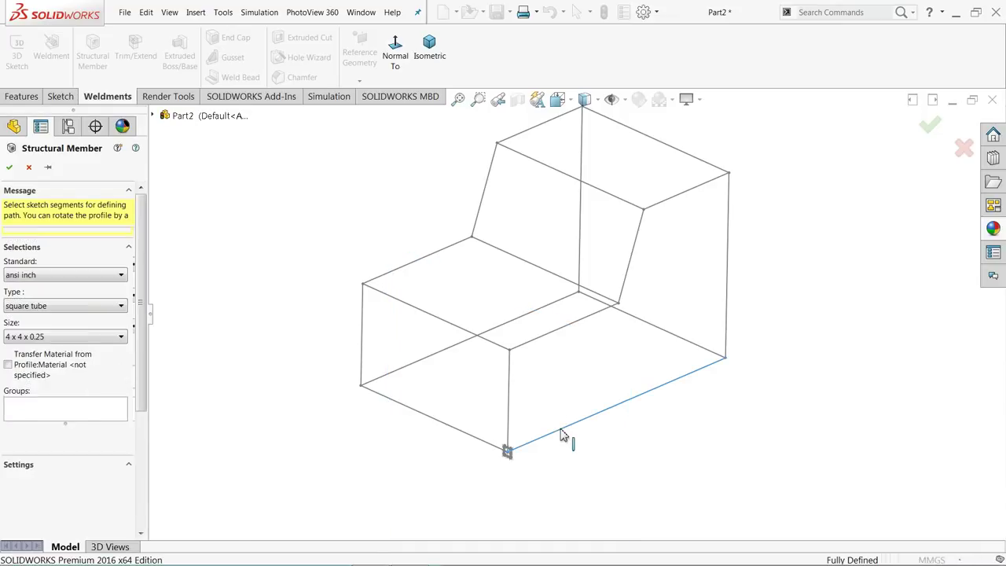
click(472, 442)
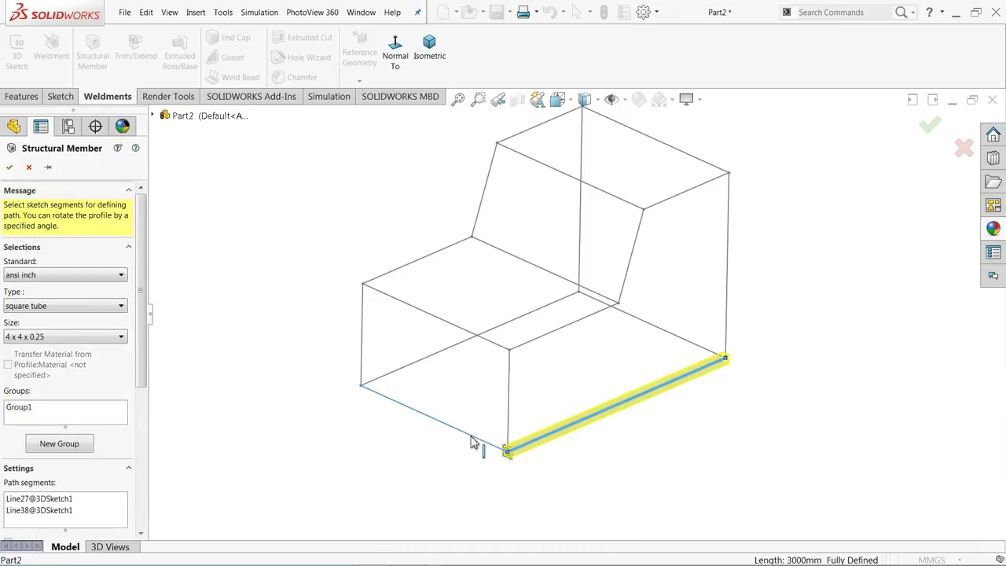
click(443, 359)
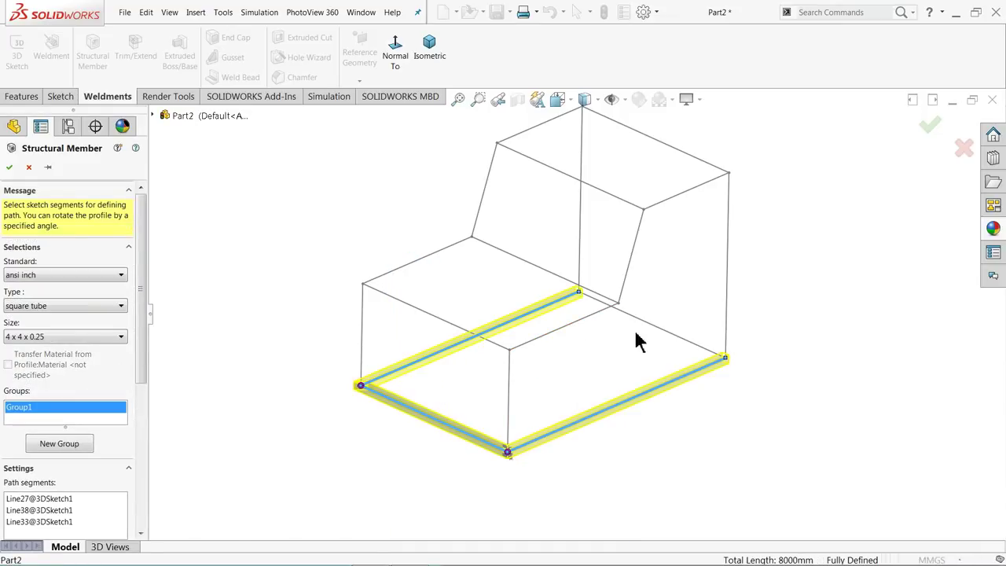
click(663, 335)
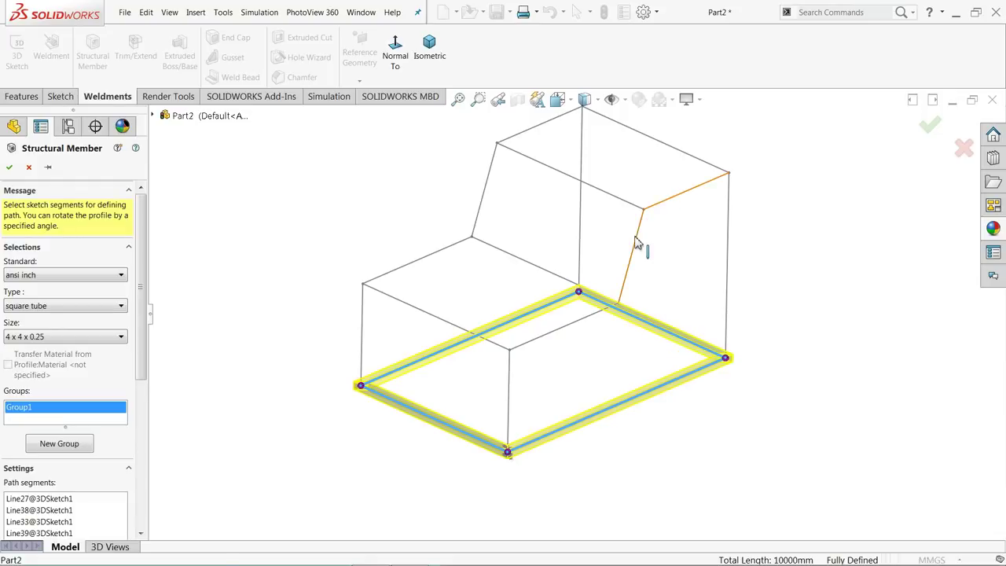
Step: Zoom and orbit to inspect the mitred corners of the bottom tube frame
drag(143, 309, 144, 443)
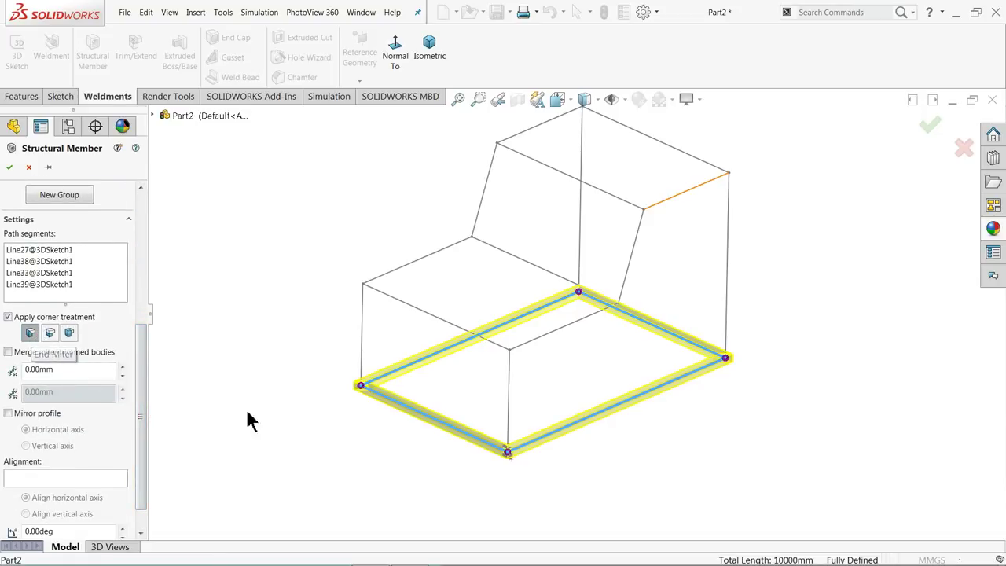
scroll(488, 452, down, 3)
scroll(601, 393, down, 3)
scroll(561, 454, up, 2)
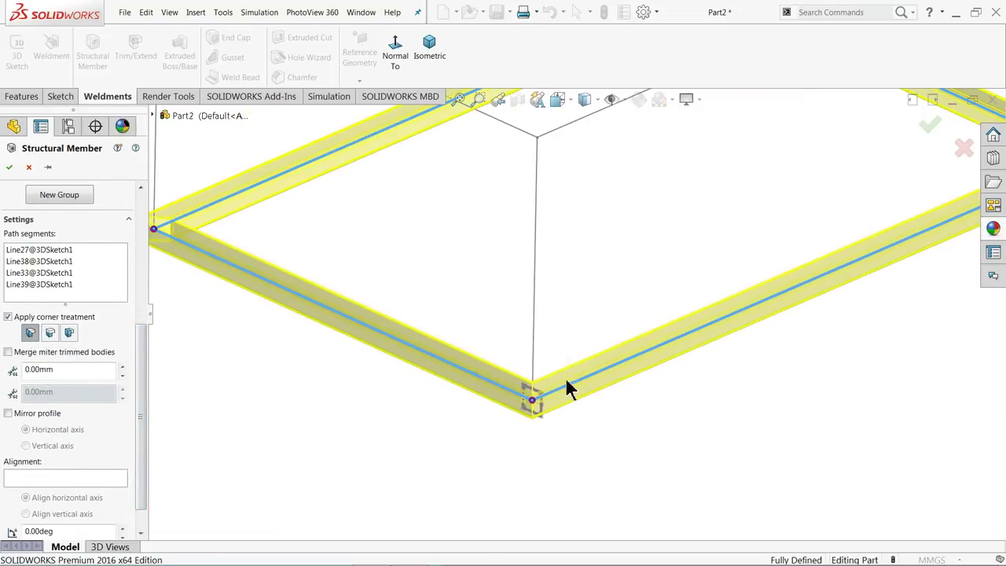
scroll(569, 389, up, 3)
mouse_move(570, 389)
middle_down()
mouse_move(566, 427)
mouse_move(529, 409)
middle_up()
scroll(550, 415, down, 3)
scroll(473, 404, down, 2)
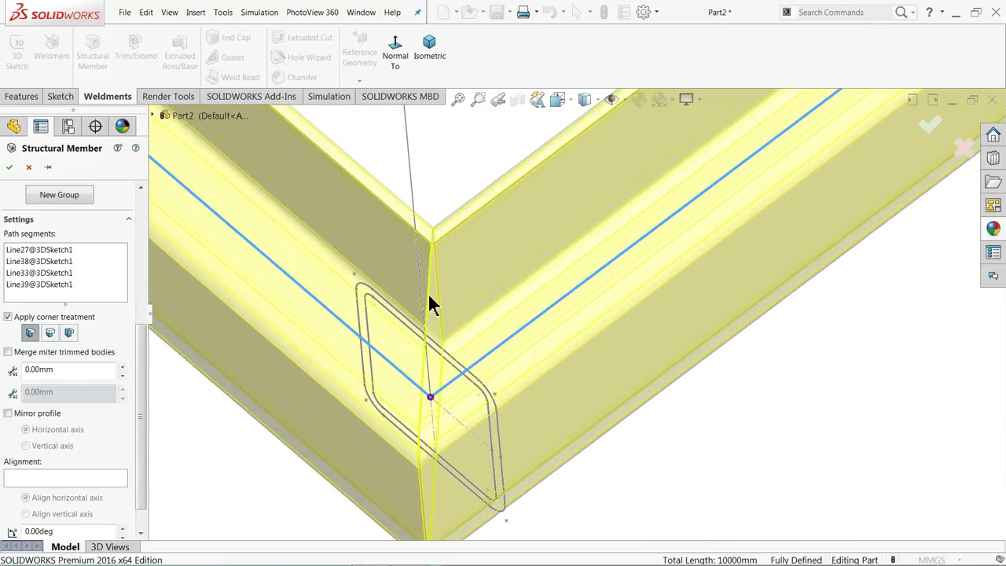
scroll(429, 373, up, 2)
scroll(424, 382, up, 2)
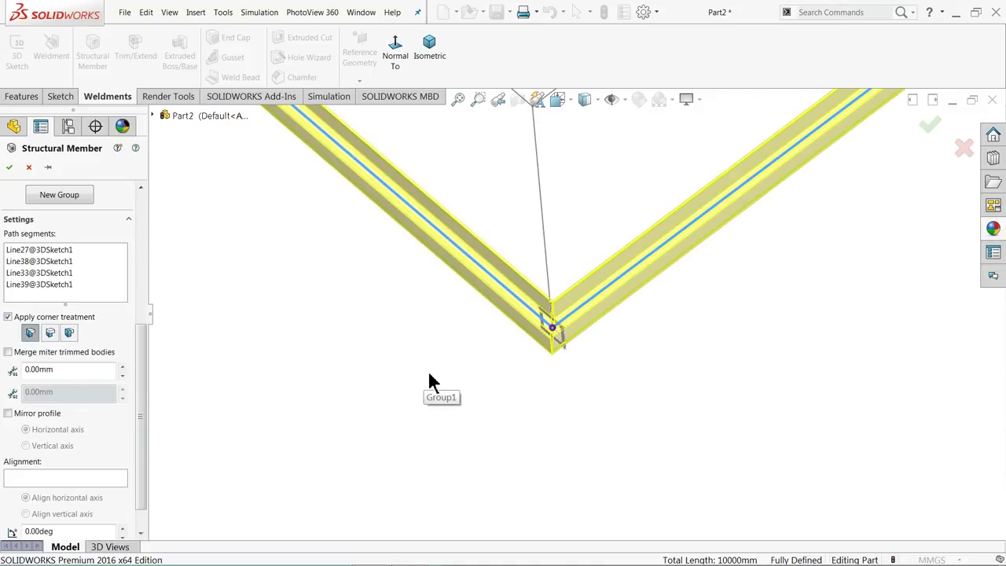
scroll(431, 382, up, 2)
scroll(460, 348, up, 1)
mouse_move(739, 132)
middle_down()
mouse_move(699, 143)
mouse_move(718, 130)
mouse_move(707, 138)
middle_up()
scroll(510, 240, down, 1)
scroll(537, 264, down, 1)
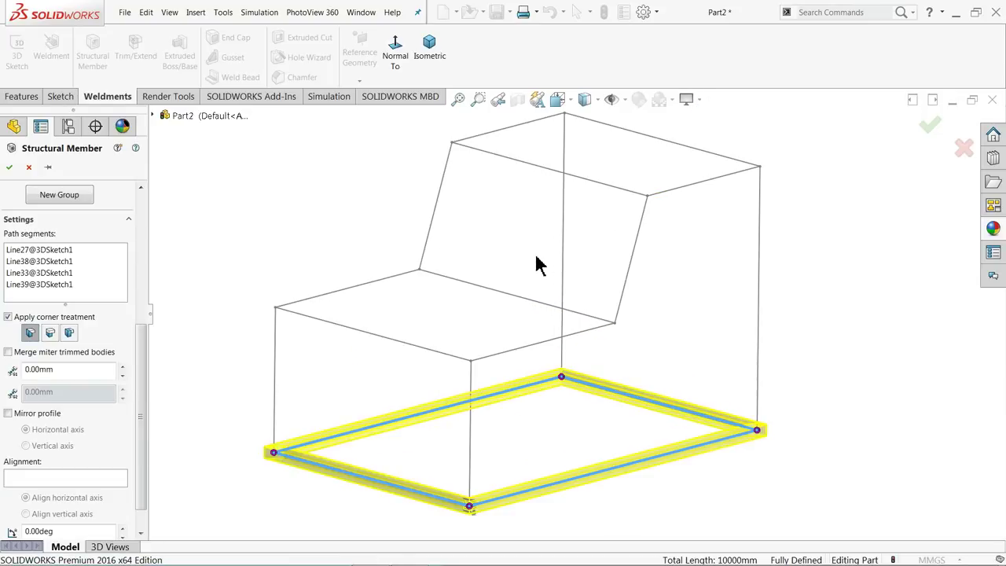
drag(140, 351, 144, 213)
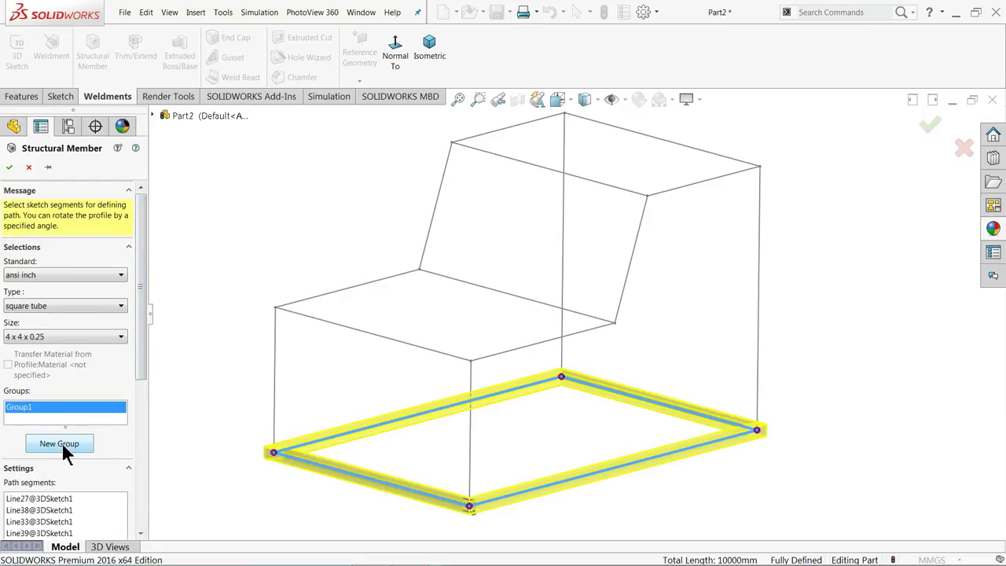
Step: Create Group2 from the top rectangle's back, right, front and left lines
click(61, 445)
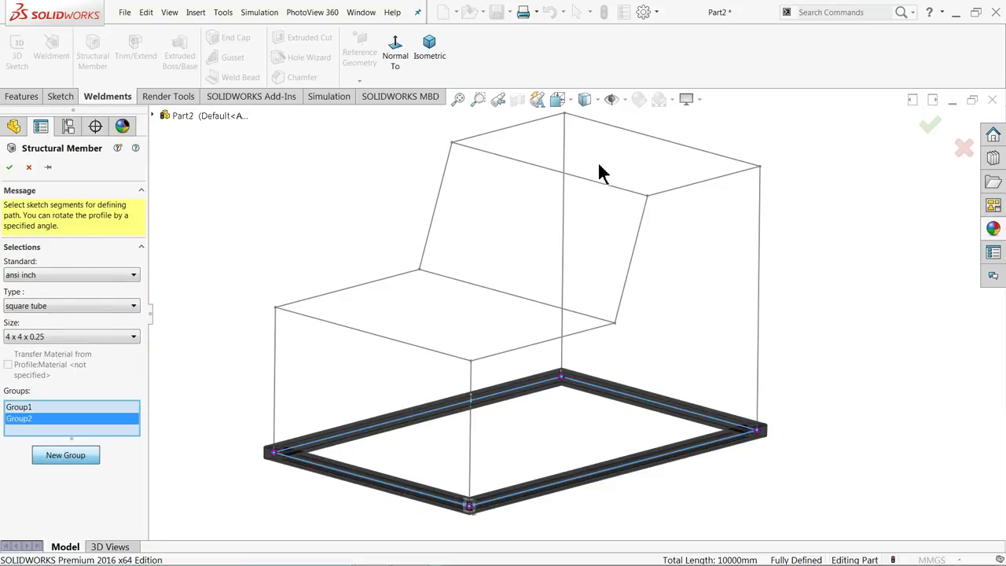
click(546, 124)
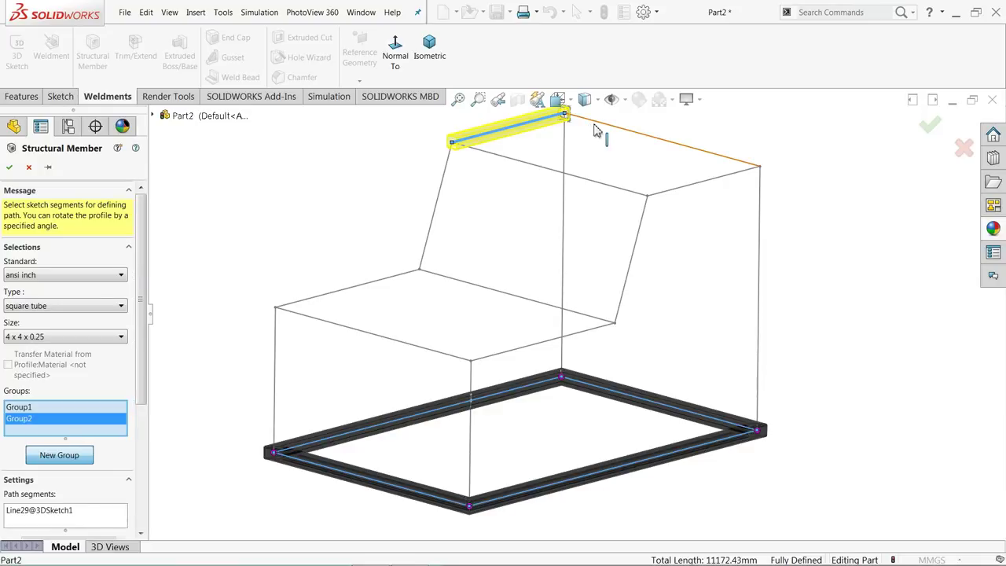
click(646, 141)
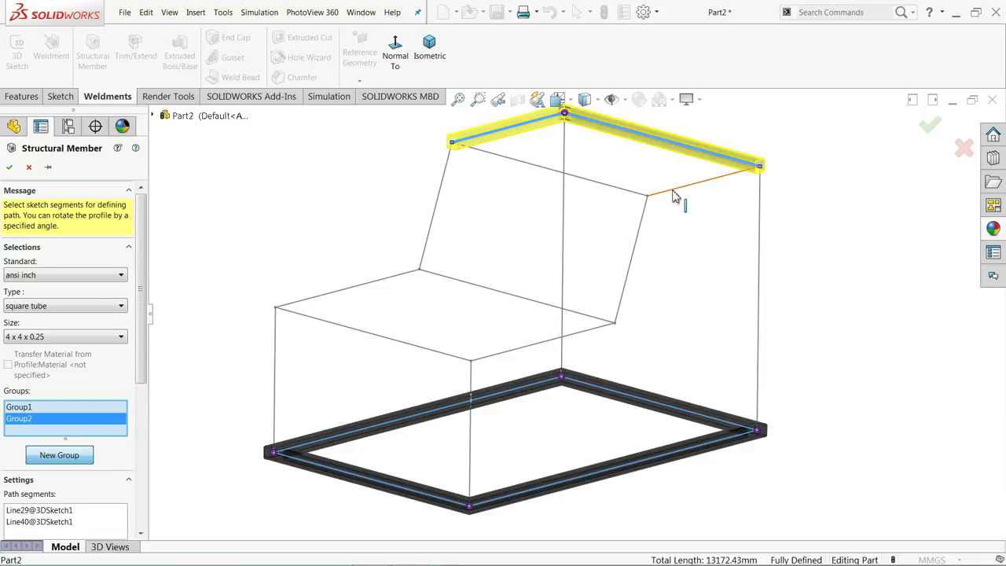
click(628, 197)
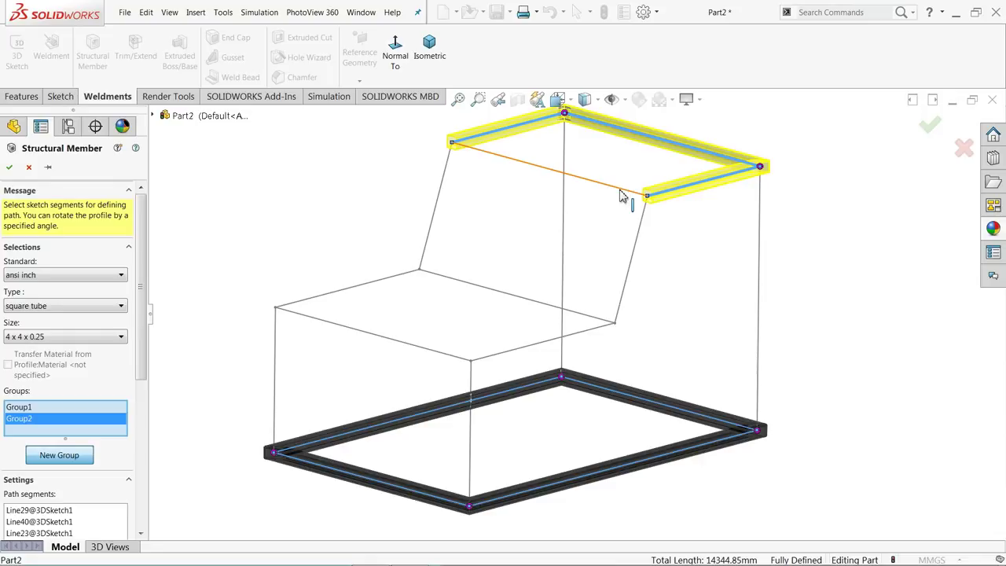
click(621, 191)
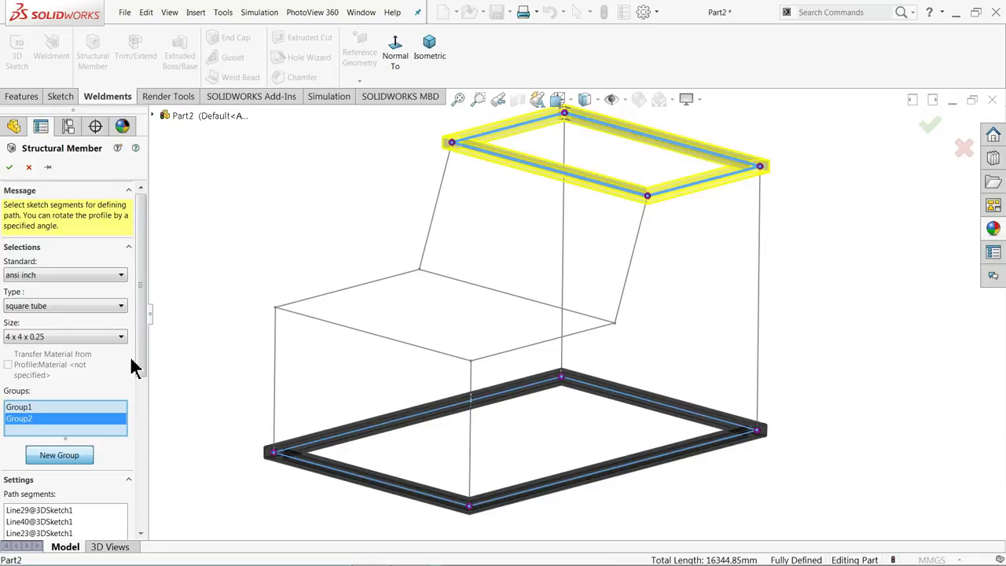
drag(139, 364, 139, 460)
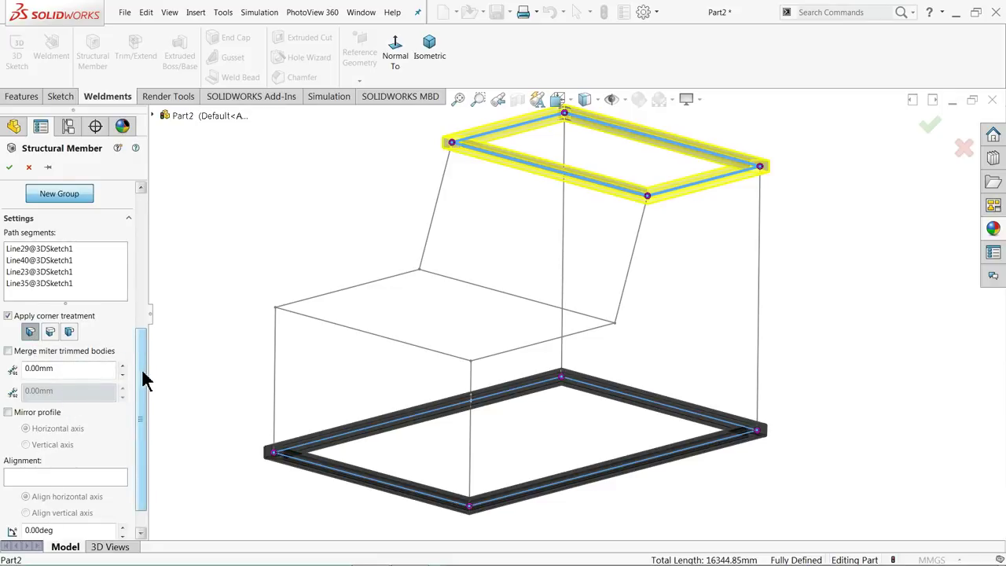
drag(144, 377, 144, 279)
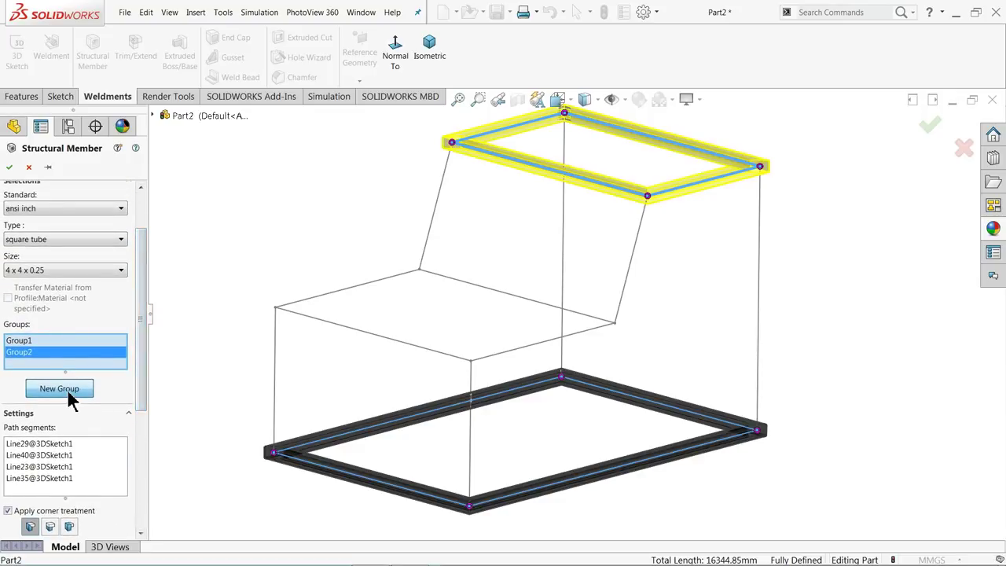
Step: Create a third group along the four middle seat-step rectangle lines
click(103, 389)
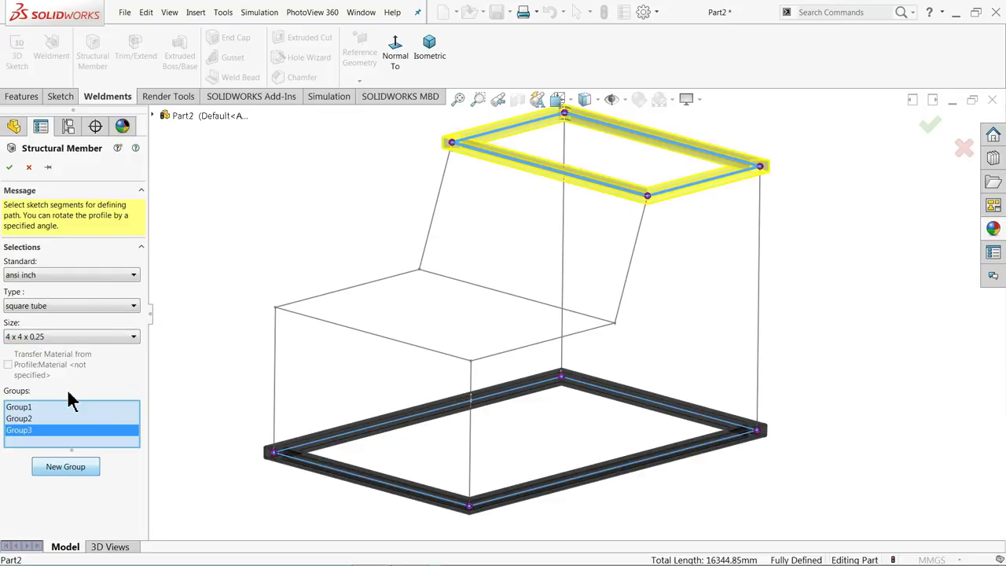
click(521, 354)
click(449, 360)
click(379, 282)
click(460, 284)
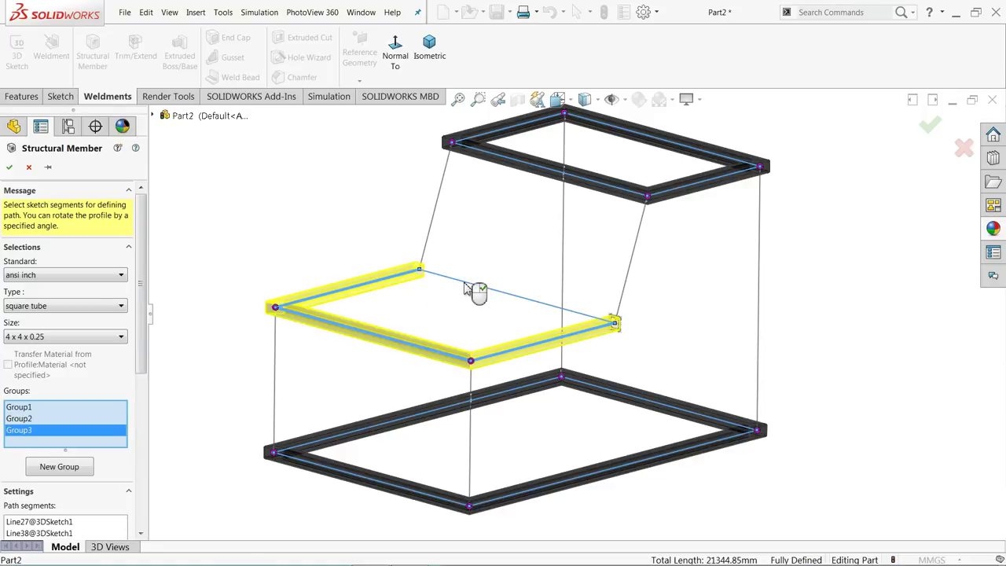
Step: Create a fourth group of tube members for the vertical legs
click(59, 466)
click(474, 444)
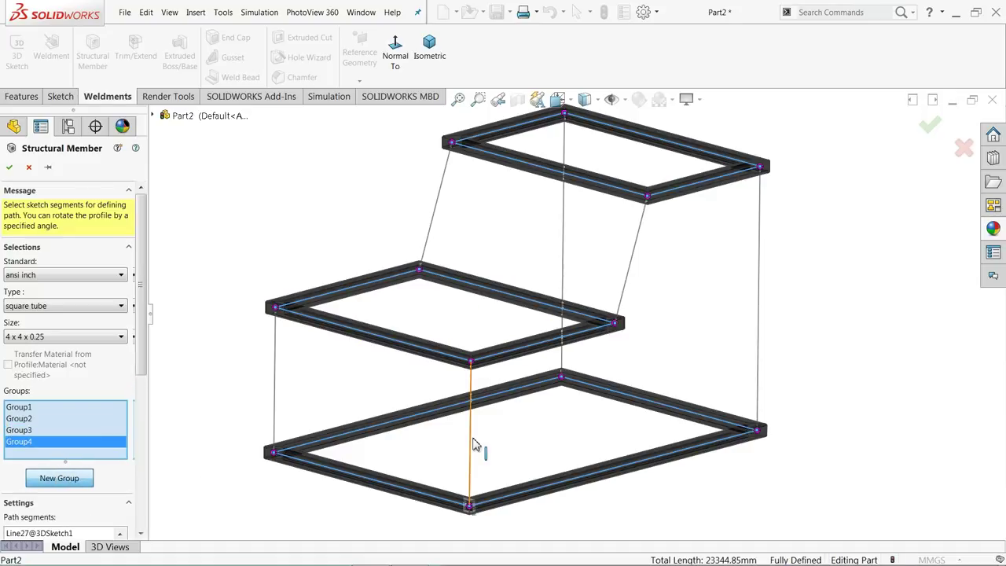
click(275, 384)
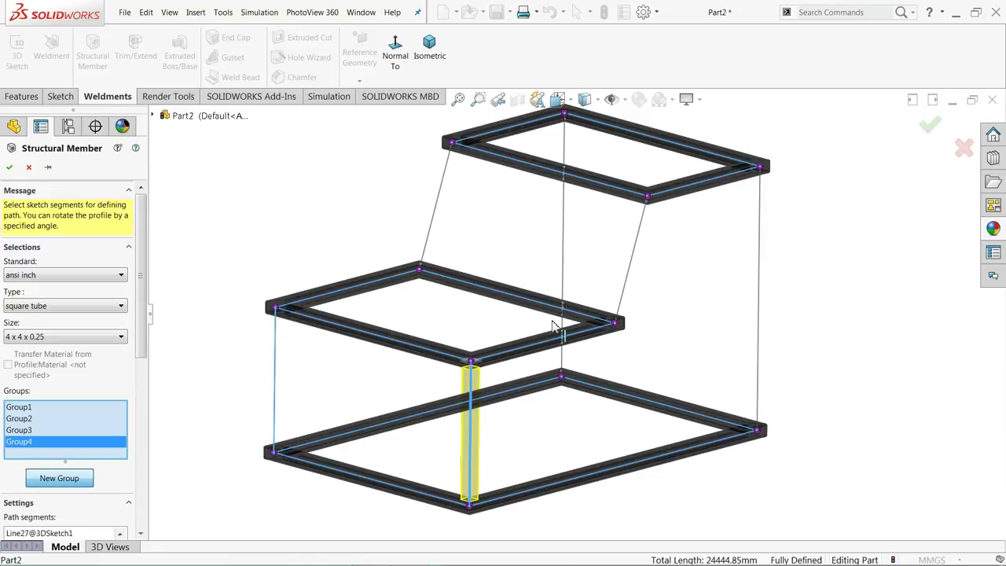
click(758, 323)
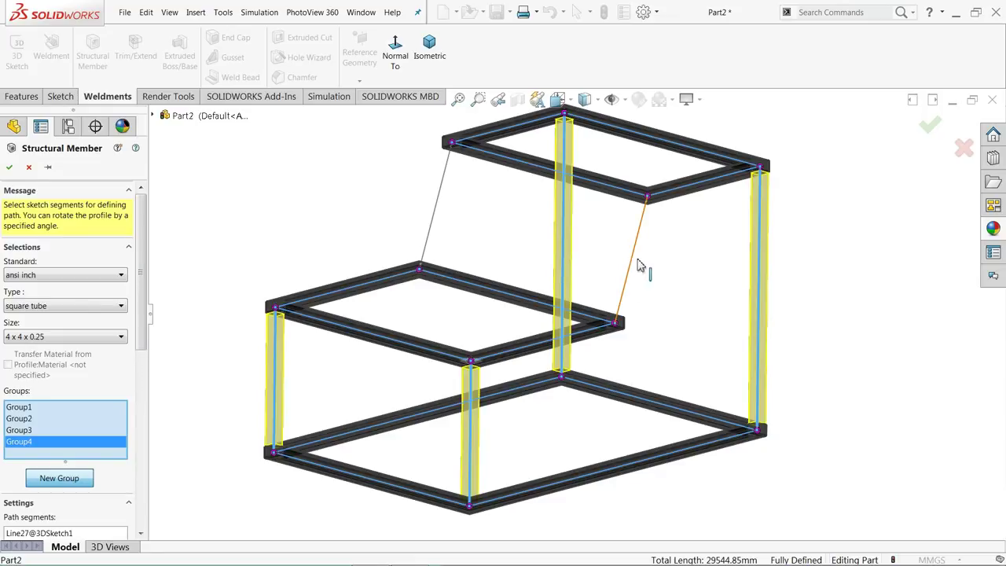
Step: Create a fifth group along the left and right slanted back edges
click(50, 481)
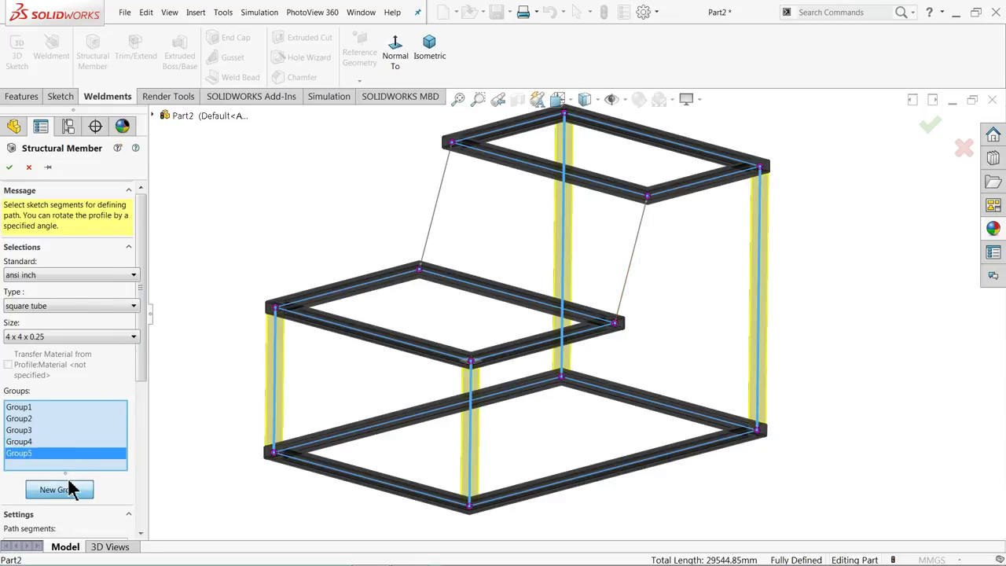
click(444, 193)
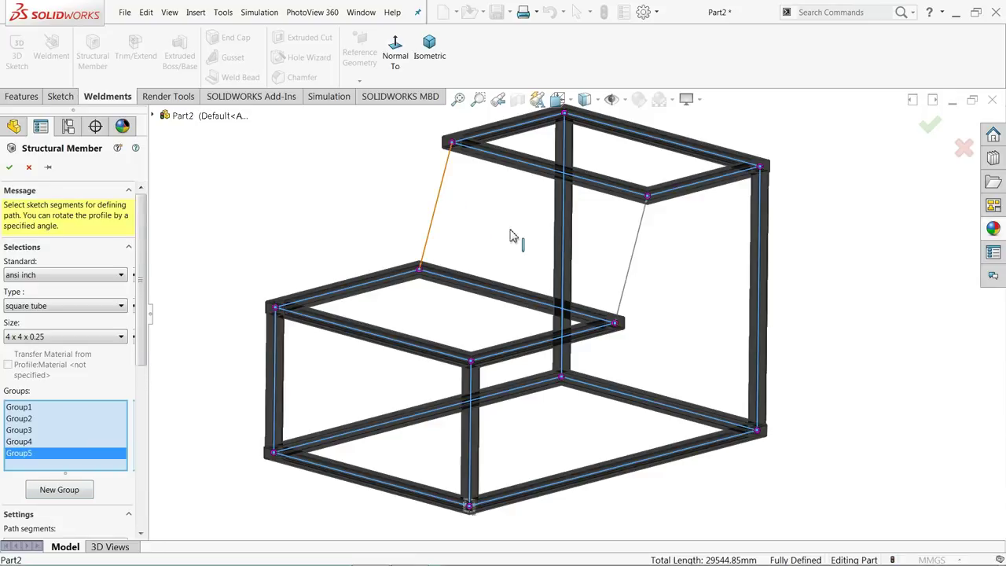
click(631, 266)
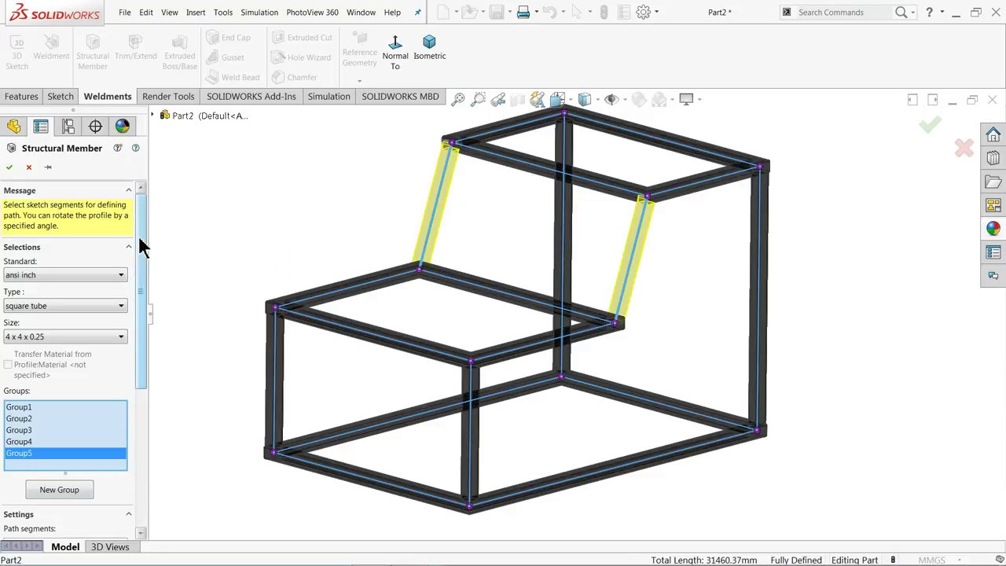
Step: Confirm the structural member, hide 3DSketch1, and zoom to fit the frame
click(9, 167)
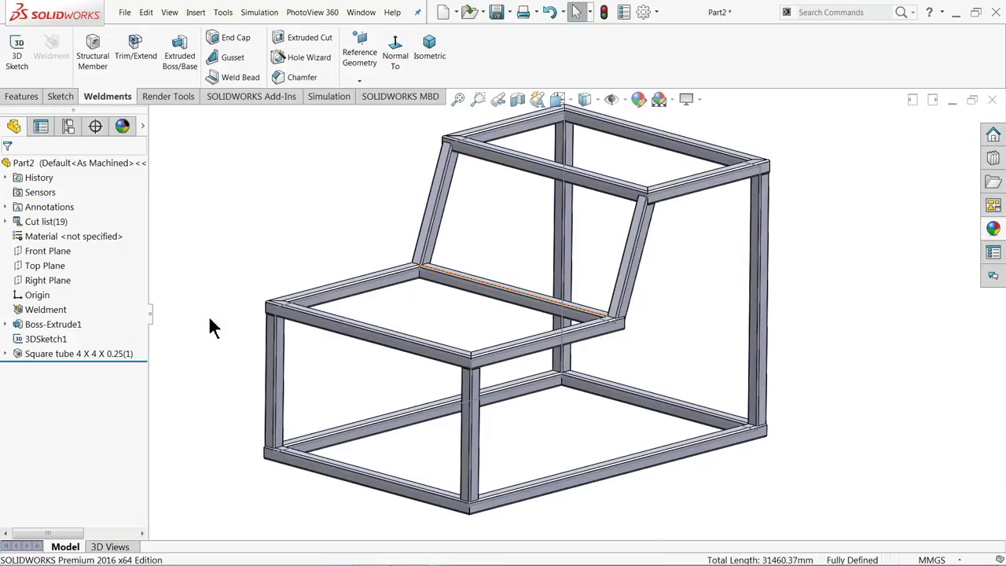
click(32, 340)
click(36, 318)
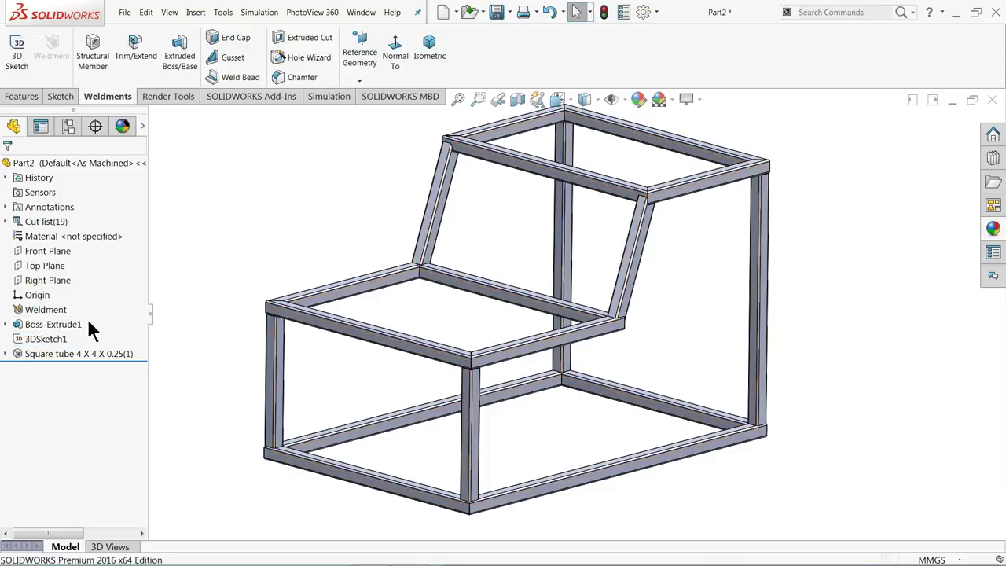
mouse_move(284, 238)
middle_down()
mouse_move(280, 215)
mouse_move(298, 236)
middle_up()
key(f)
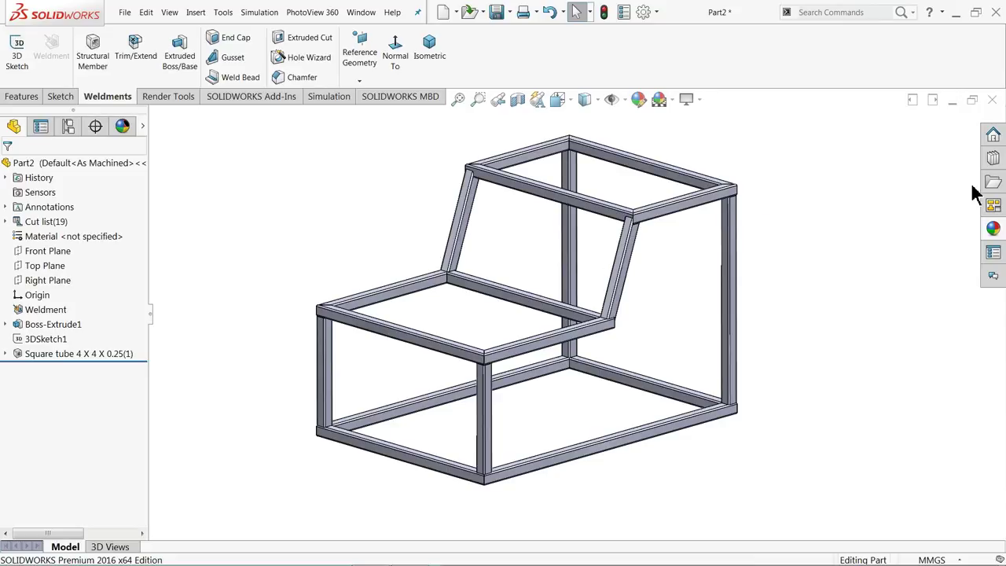
Step: Apply Appearances > Metal > Nickel > brushed nickel to the entire frame
click(993, 230)
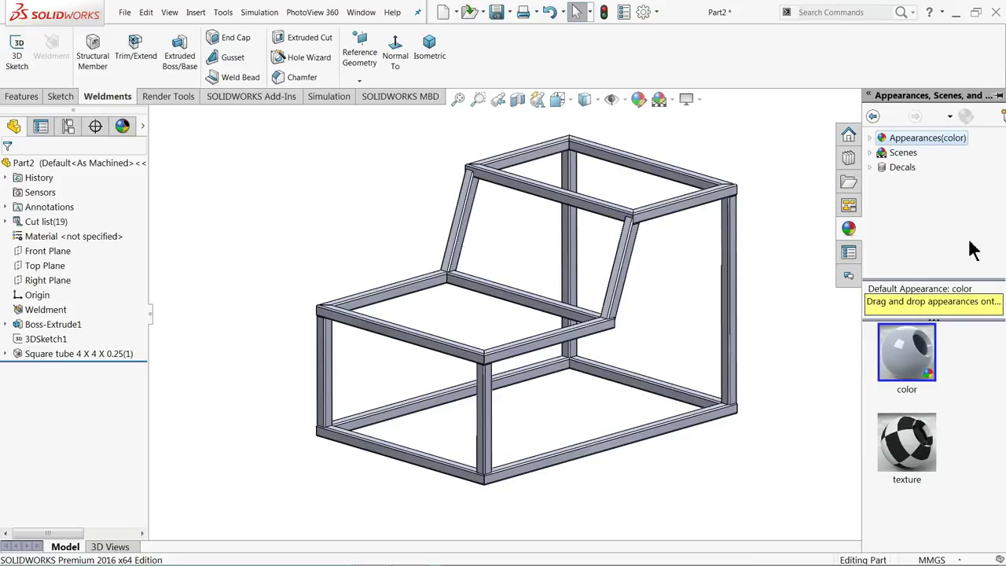
click(870, 138)
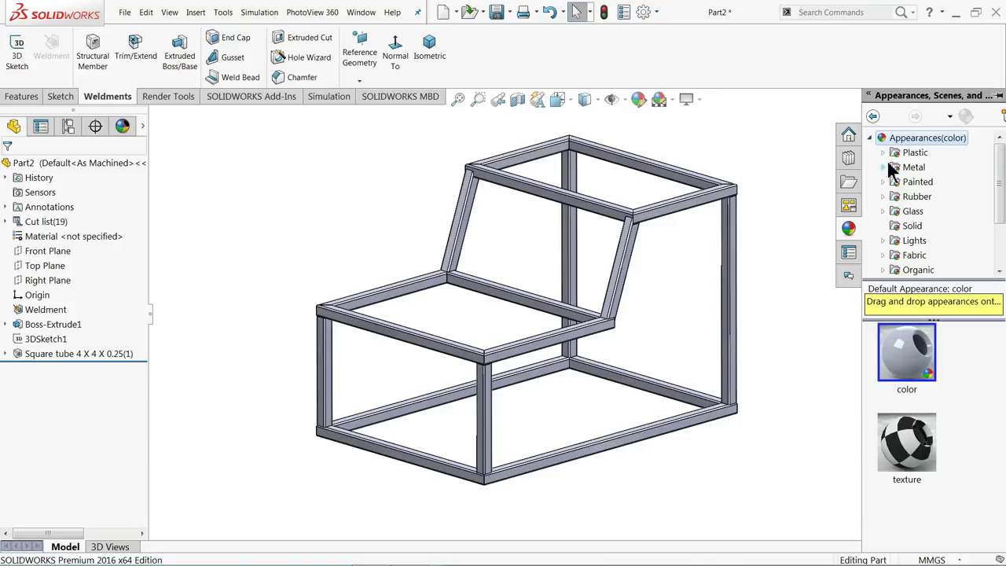
click(883, 167)
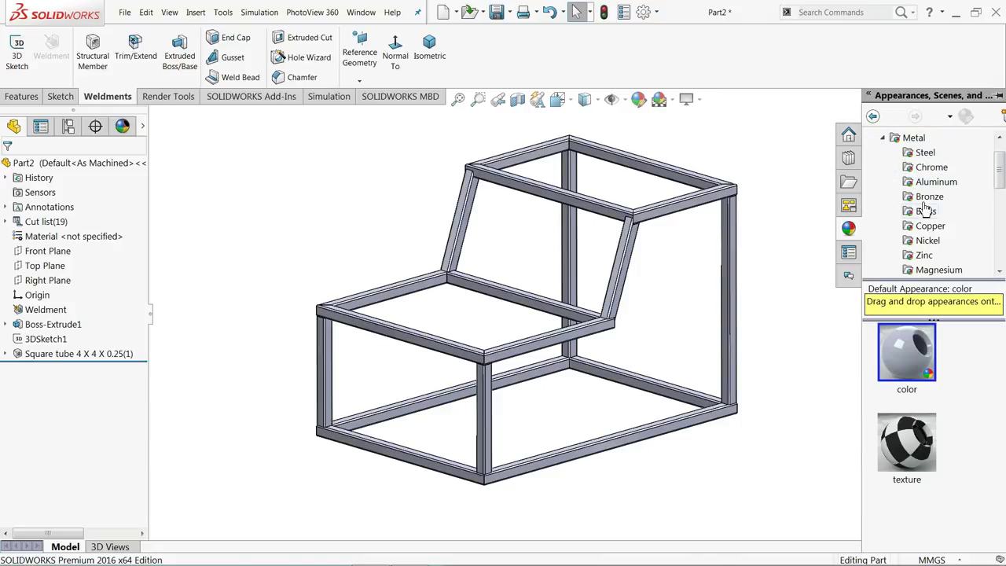
click(927, 242)
double_click(912, 456)
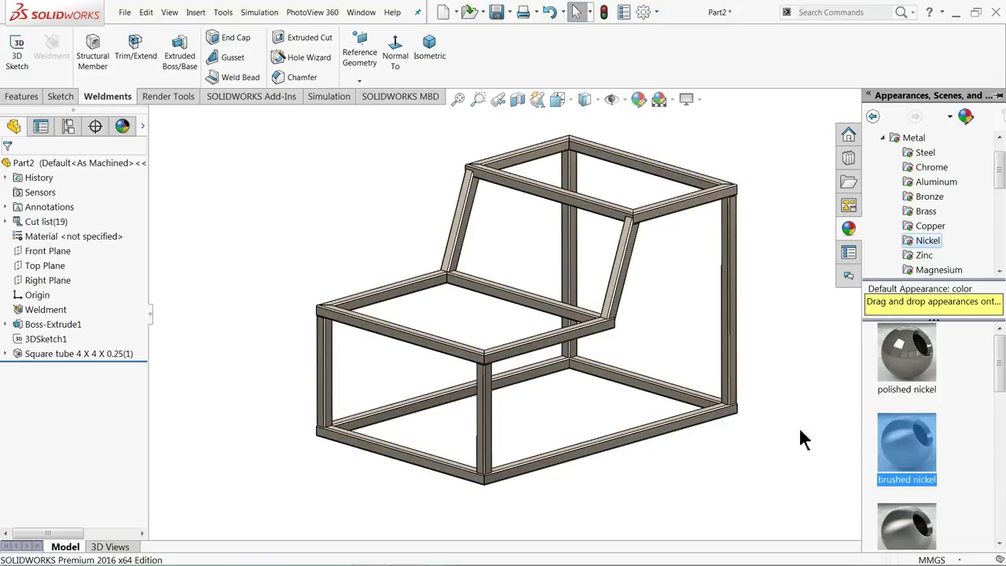
click(668, 324)
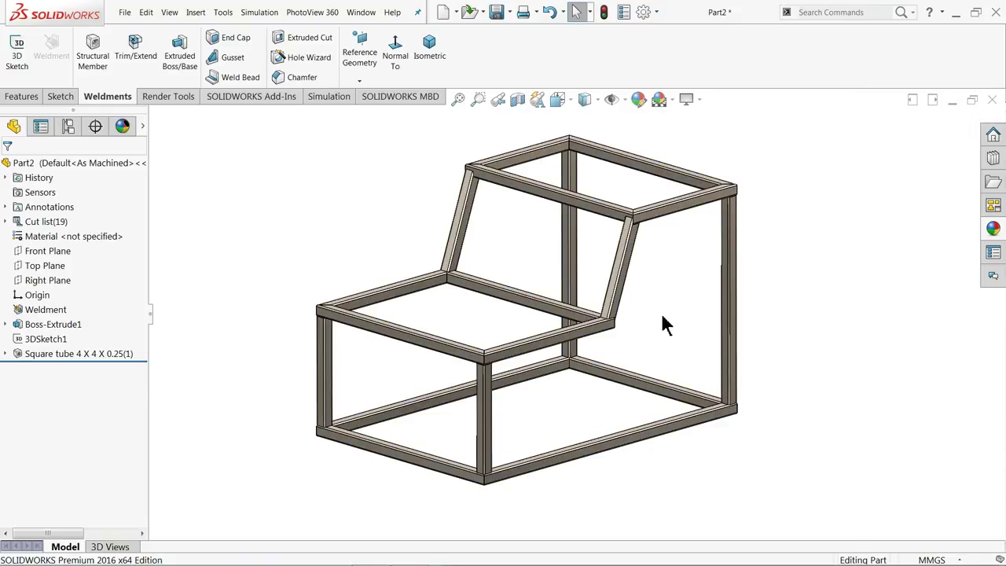
double_click(39, 221)
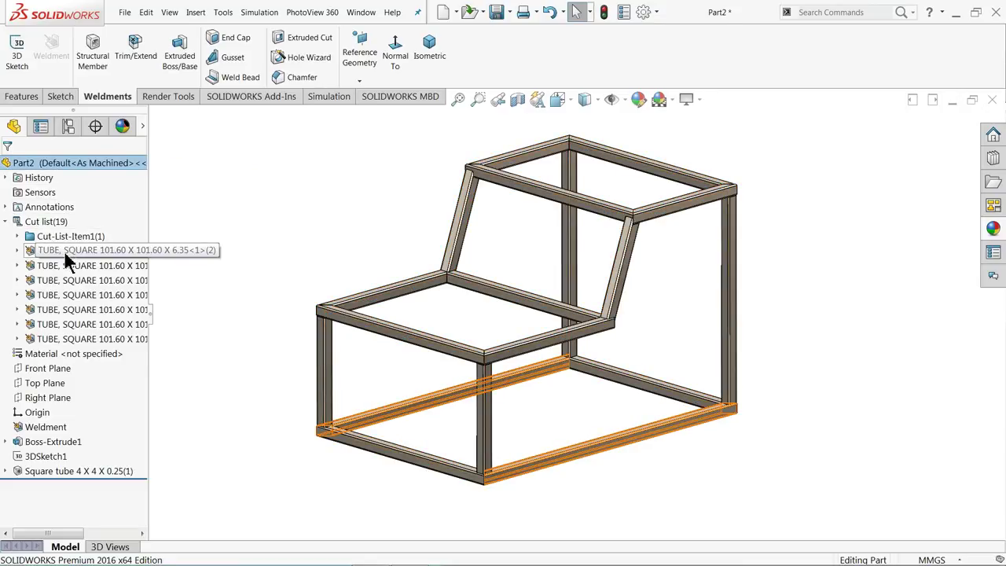
click(17, 236)
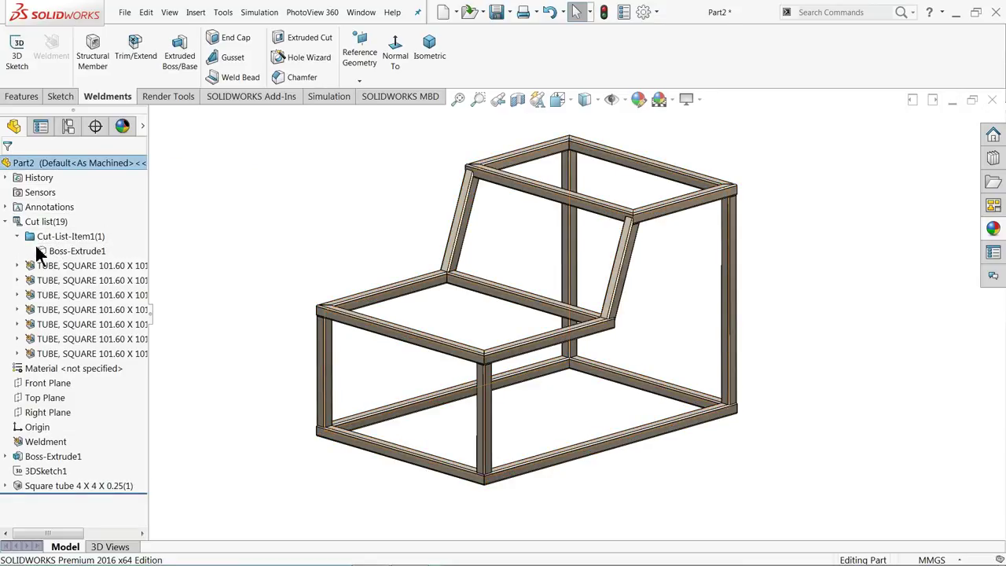
click(48, 251)
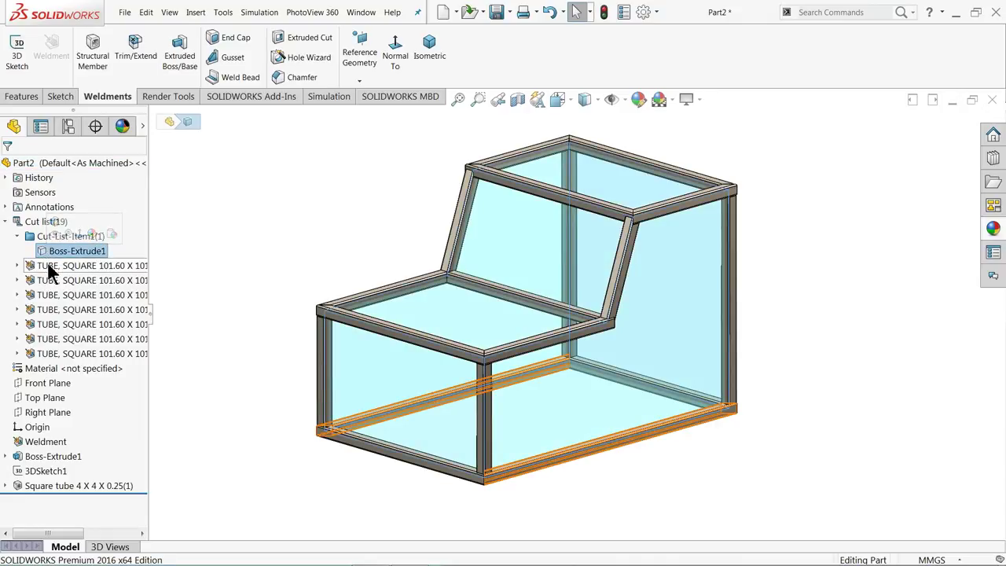
click(17, 265)
click(73, 280)
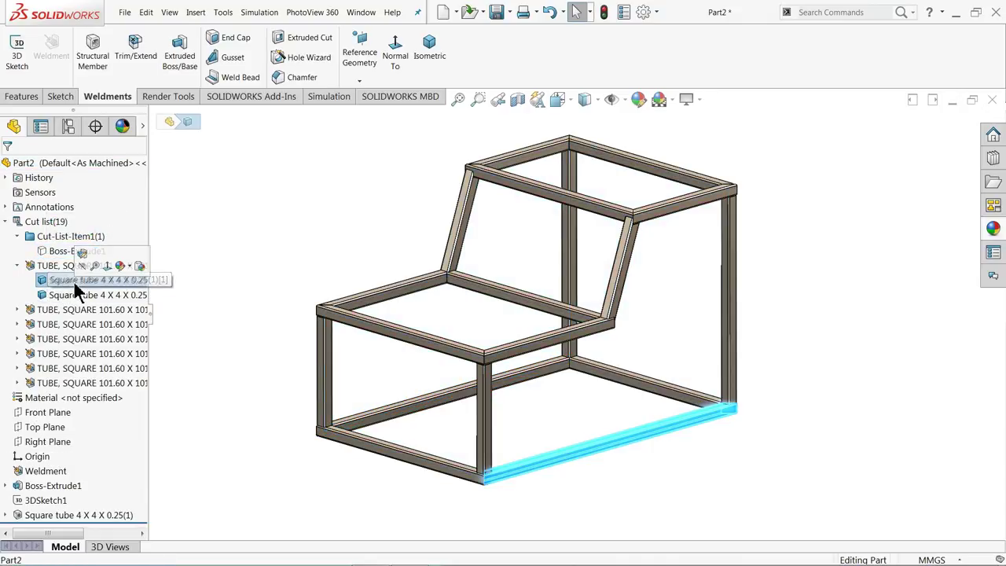
right_click(73, 280)
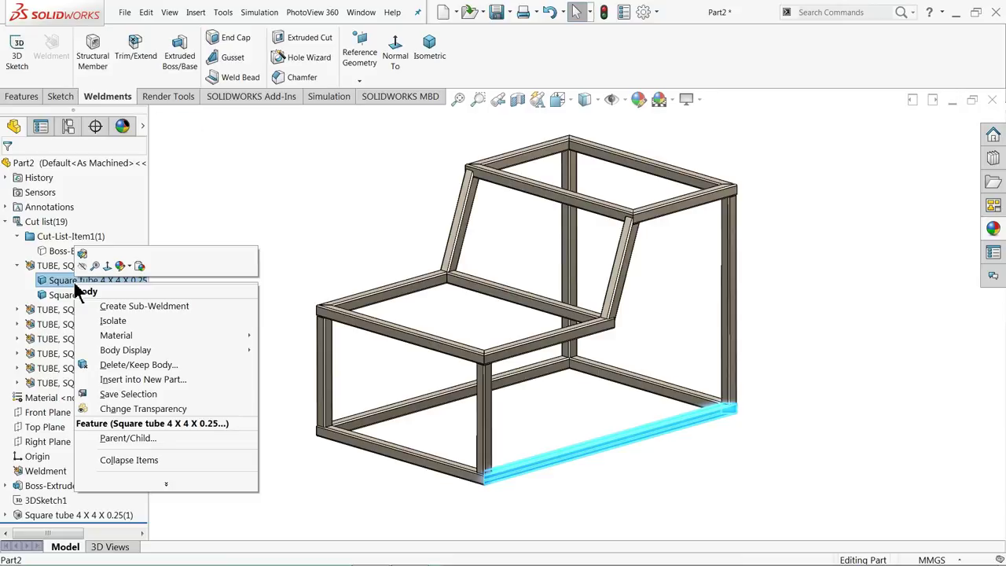
click(116, 321)
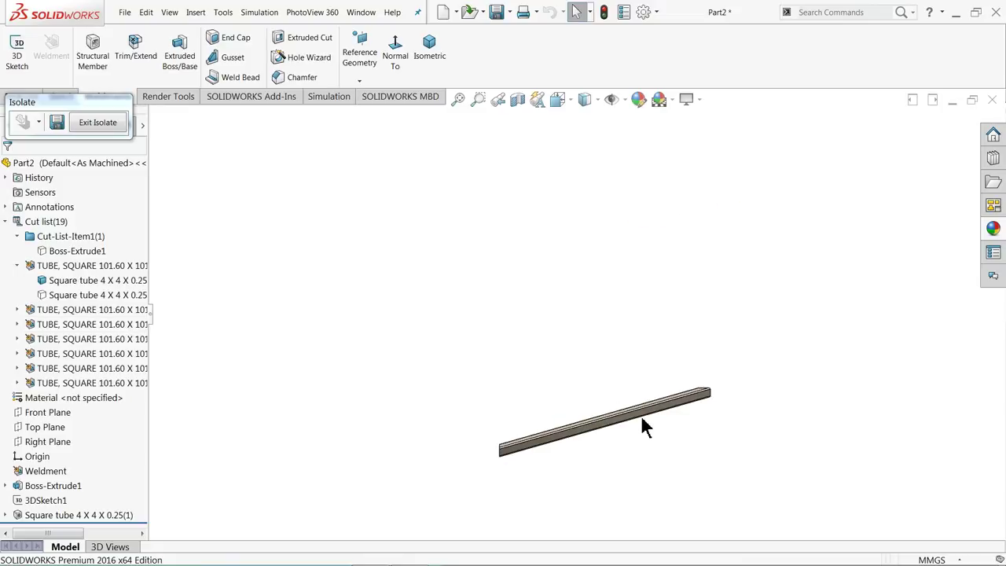
scroll(636, 416, down, 3)
mouse_move(633, 406)
middle_down()
mouse_move(689, 430)
mouse_move(698, 357)
mouse_move(646, 406)
mouse_move(523, 411)
mouse_move(510, 398)
mouse_move(588, 309)
mouse_move(574, 227)
mouse_move(581, 413)
mouse_move(606, 474)
mouse_move(665, 448)
mouse_move(588, 400)
mouse_move(651, 388)
mouse_move(644, 411)
middle_up()
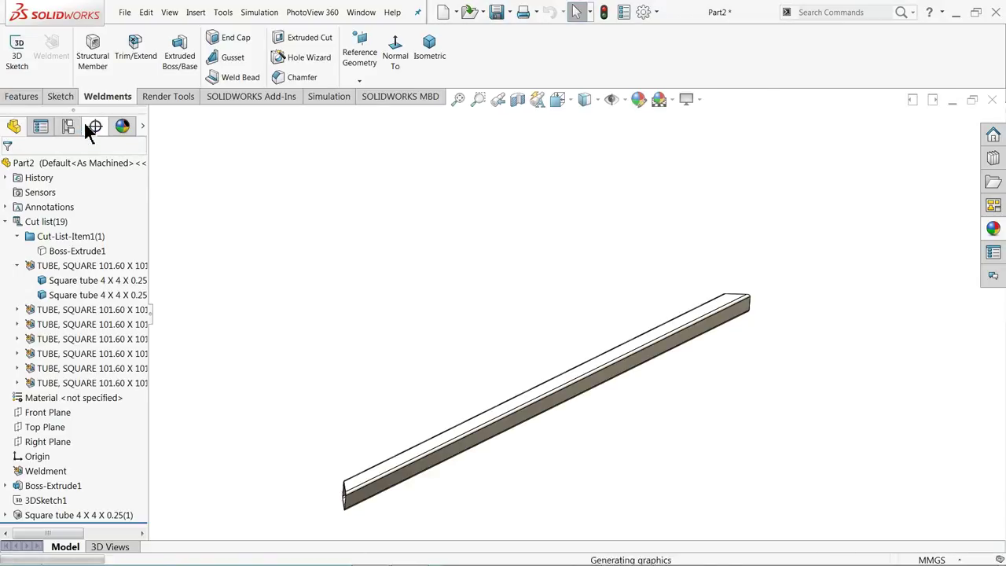
click(90, 124)
middle_drag(487, 247, 476, 210)
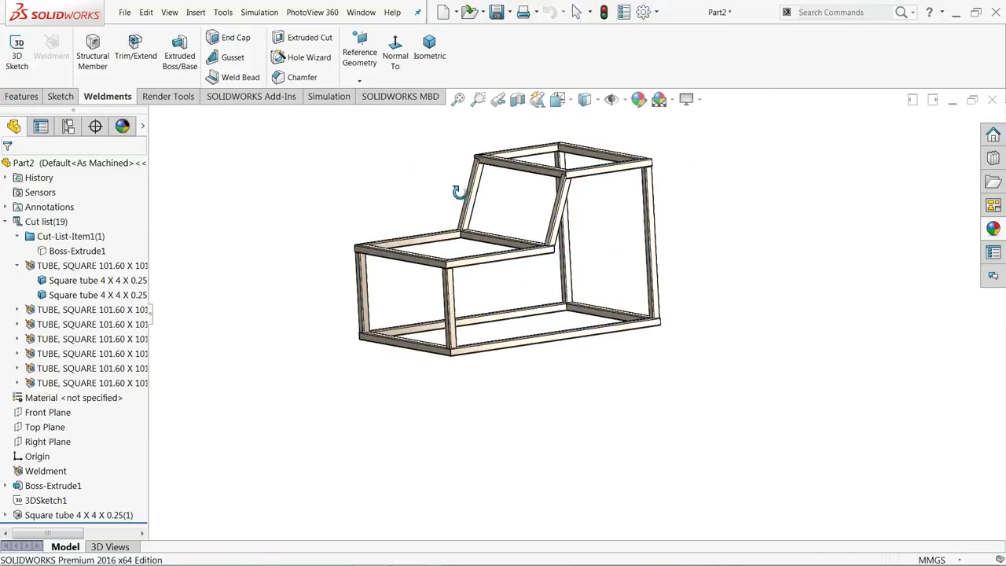
key(f)
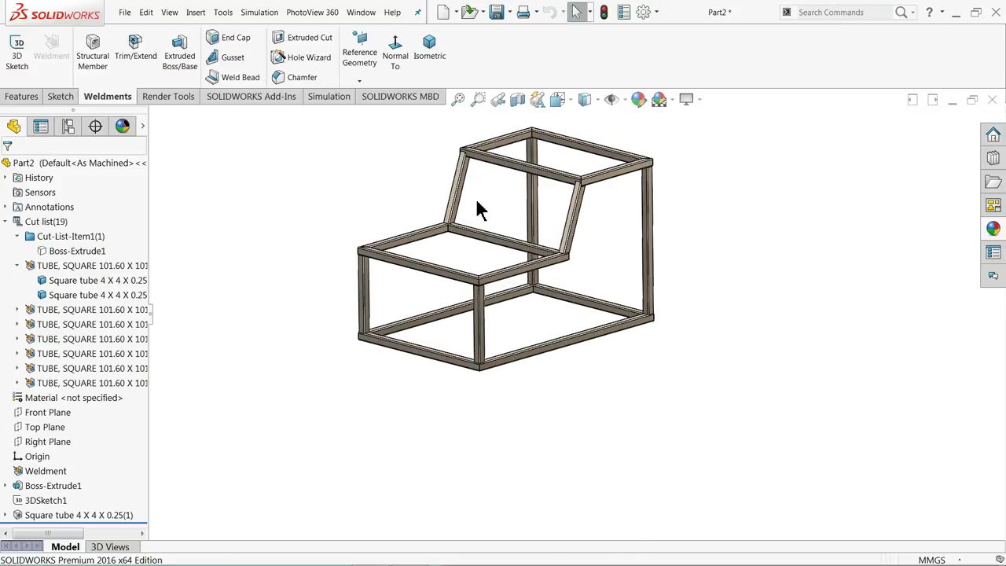
click(5, 222)
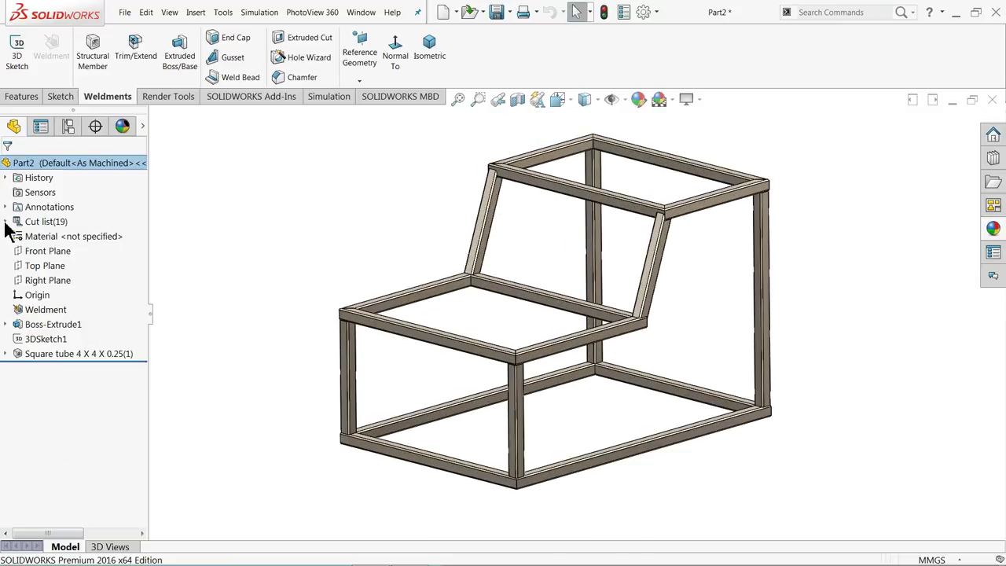
Step: Show the feature dimensions on the model through the Annotations folder
right_click(49, 206)
click(101, 250)
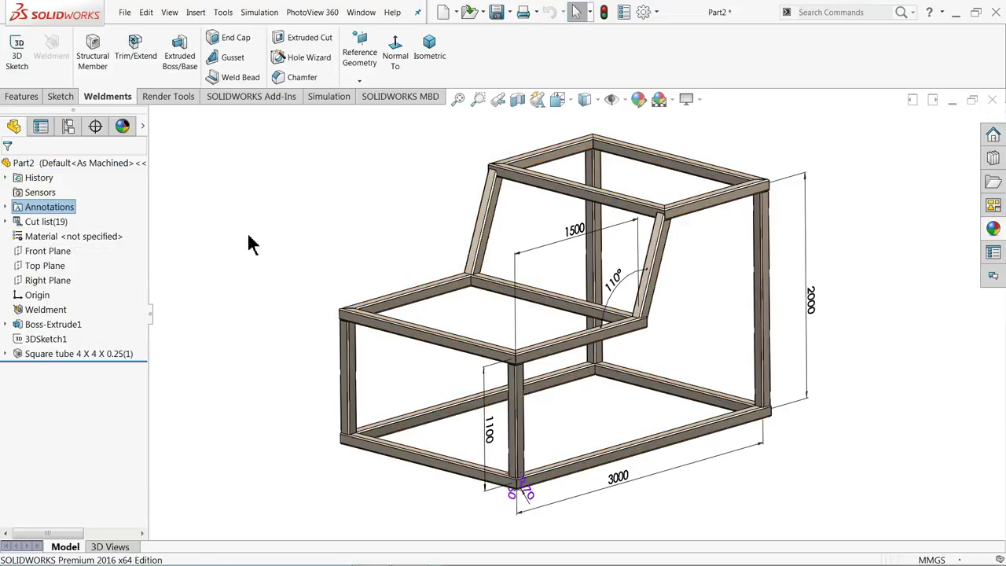
middle_drag(247, 232, 260, 240)
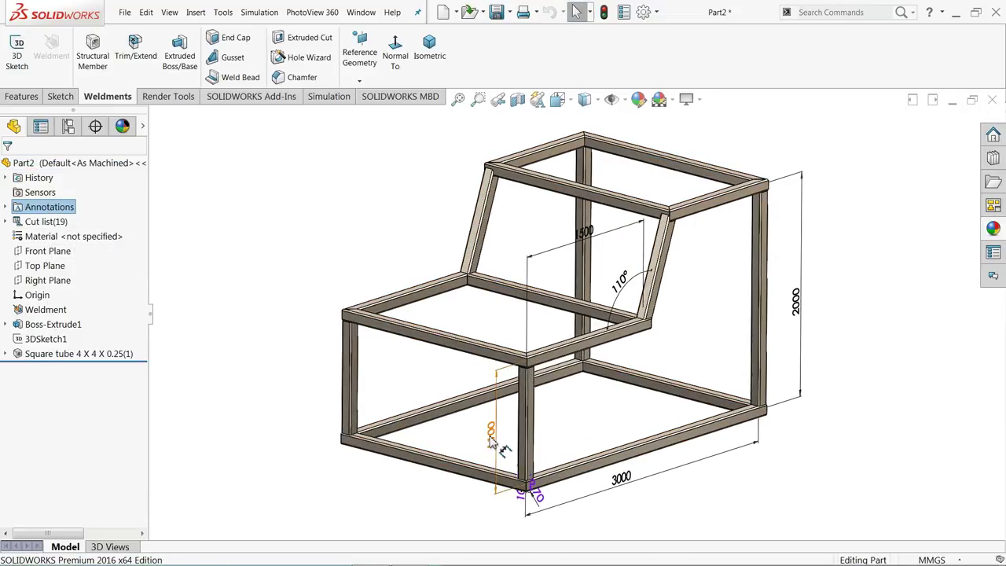
Step: Reposition the 1100, 3000 and 1500 dimensions clear of the tubes
mouse_move(489, 442)
mouse_down()
mouse_move(366, 483)
mouse_move(393, 468)
mouse_up()
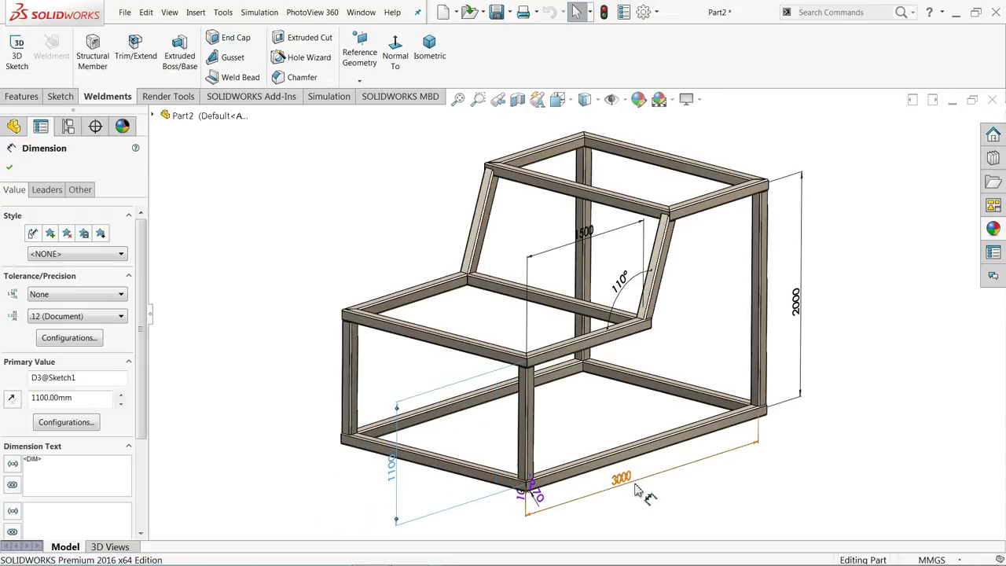
drag(633, 488, 649, 480)
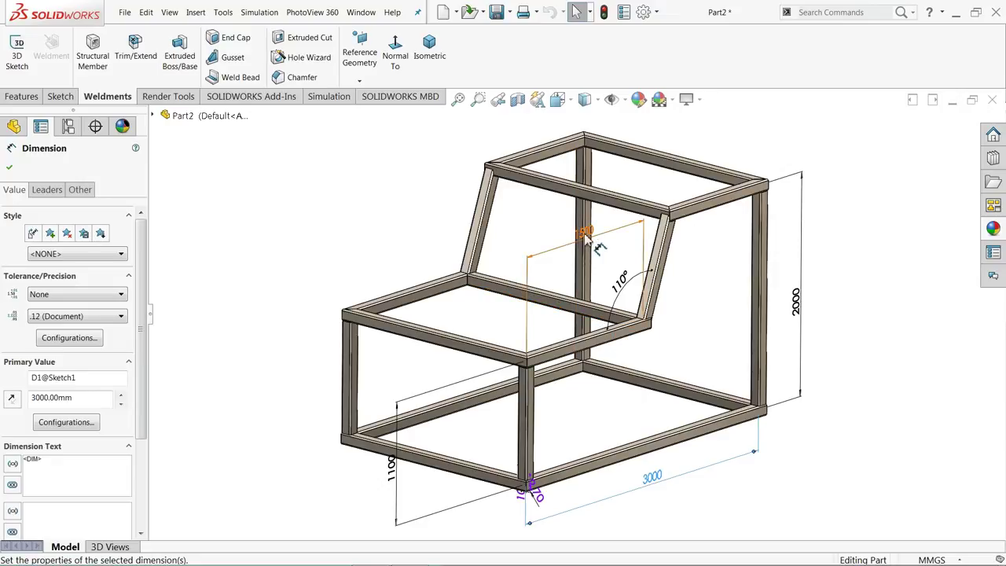
scroll(586, 236, up, 2)
mouse_move(588, 245)
mouse_down()
mouse_move(564, 142)
mouse_move(583, 138)
mouse_up()
click(336, 186)
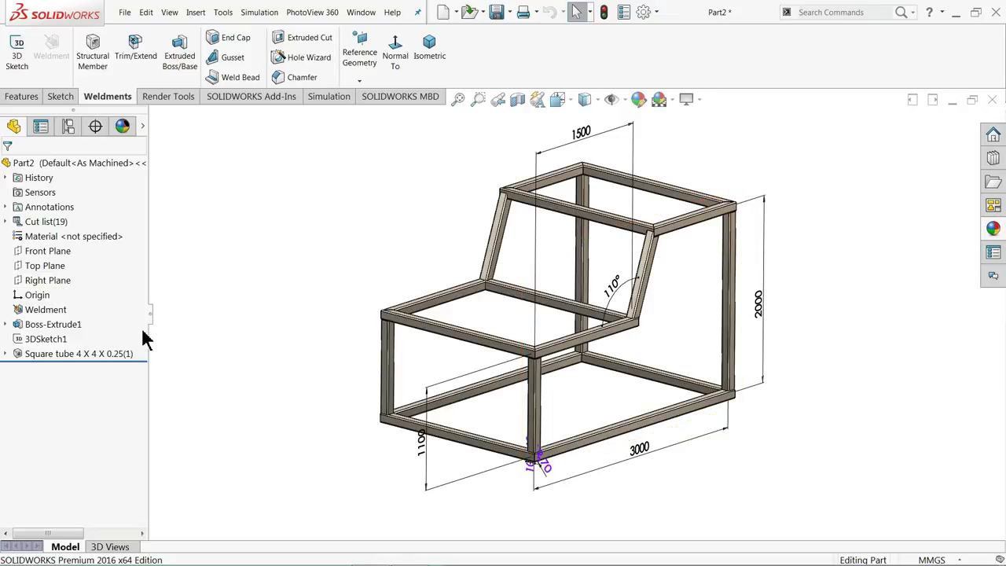
scroll(617, 343, down, 1)
scroll(616, 343, up, 1)
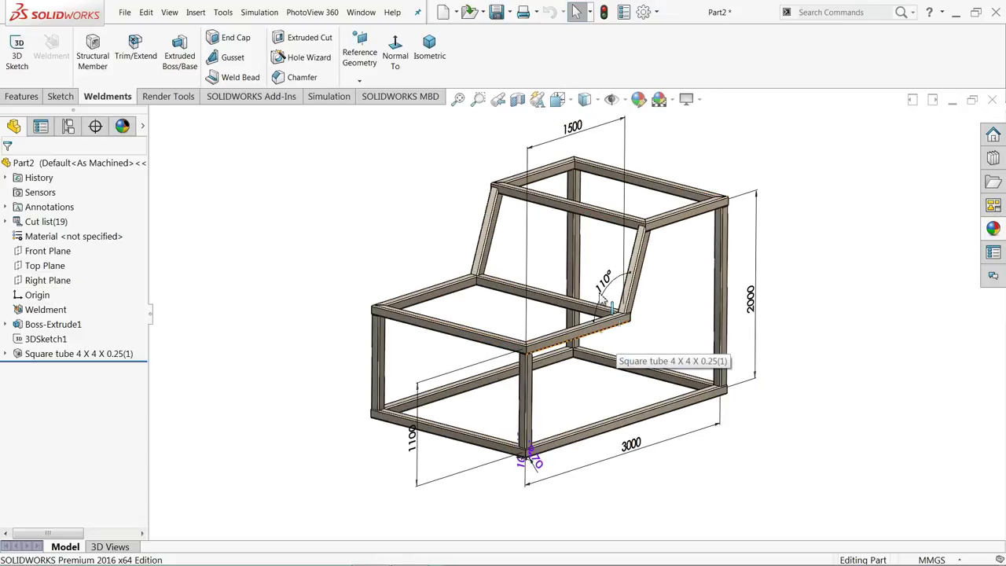